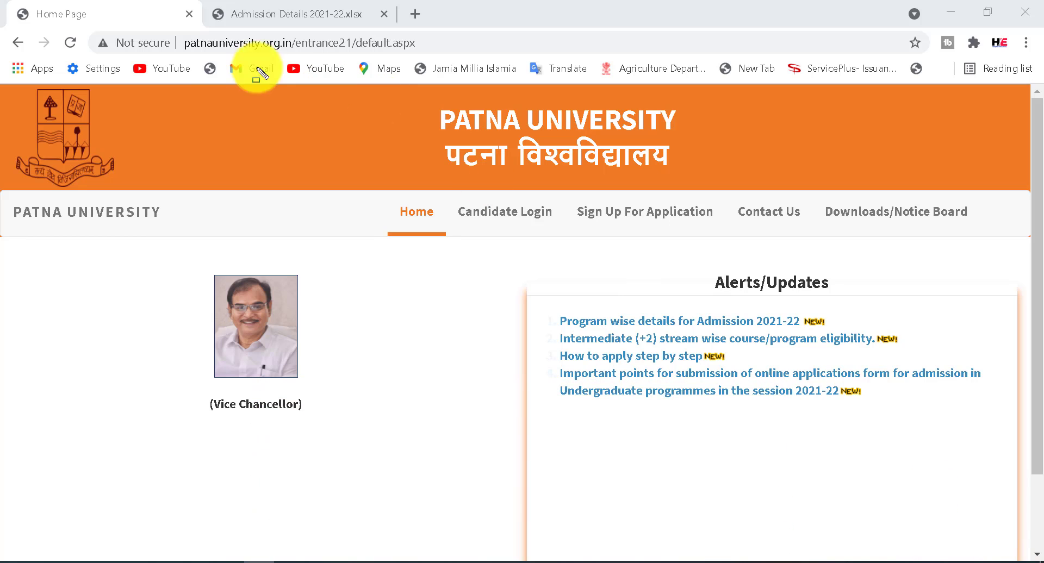
left_click_drag(176, 34, 427, 52)
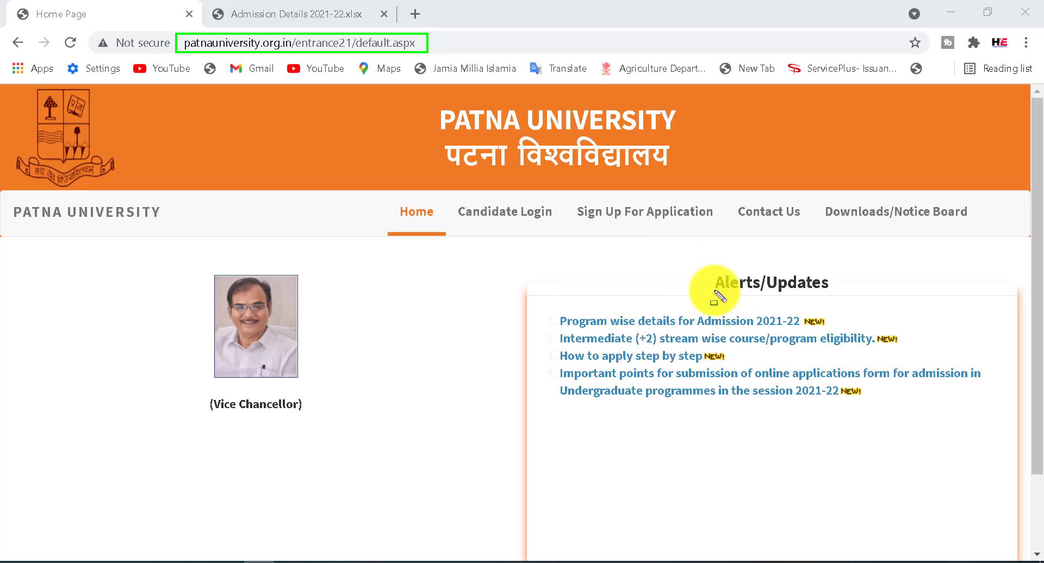
left_click_drag(679, 263, 892, 292)
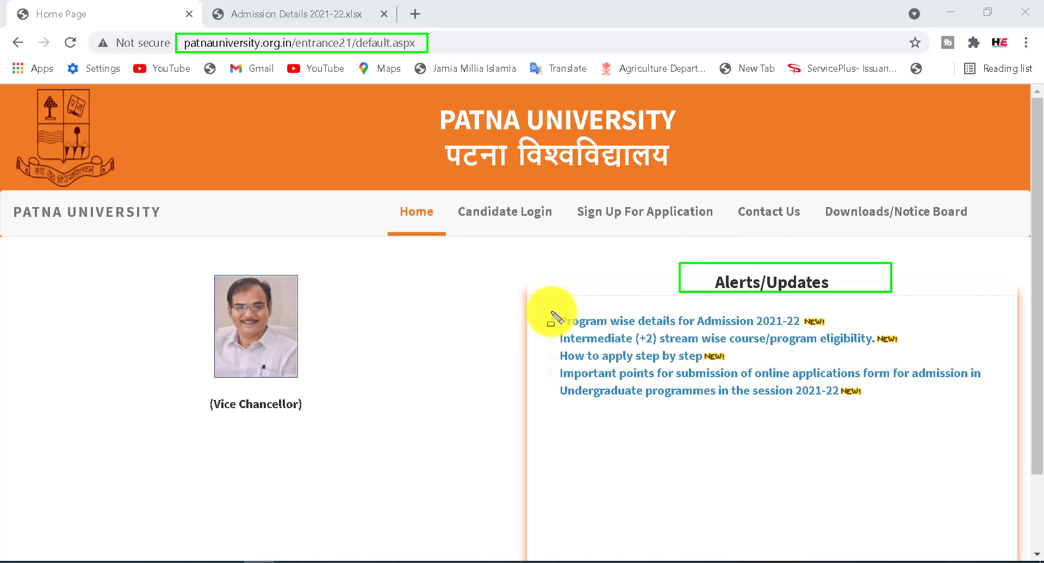
left_click_drag(543, 311, 841, 326)
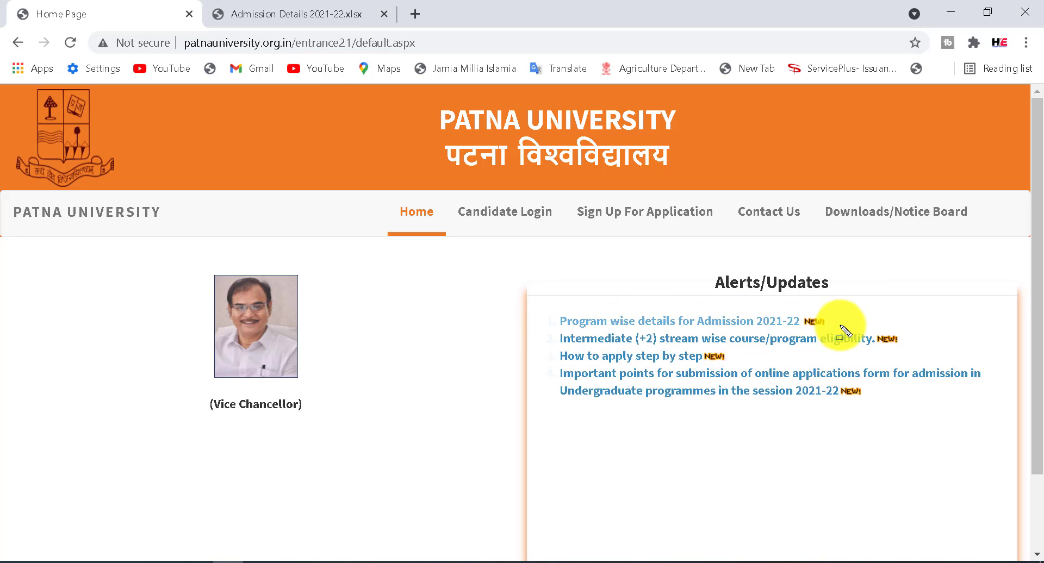
Step: Look through the Admission Details 2021-22 document for the programmes, eligibility and admission fees
left_click(318, 14)
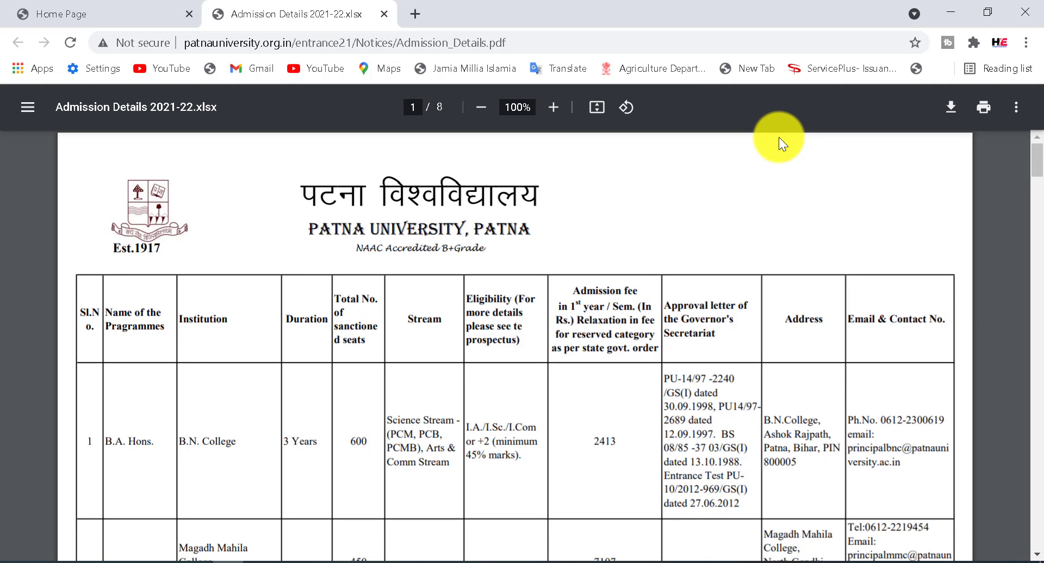
left_click_drag(1035, 165, 1039, 311)
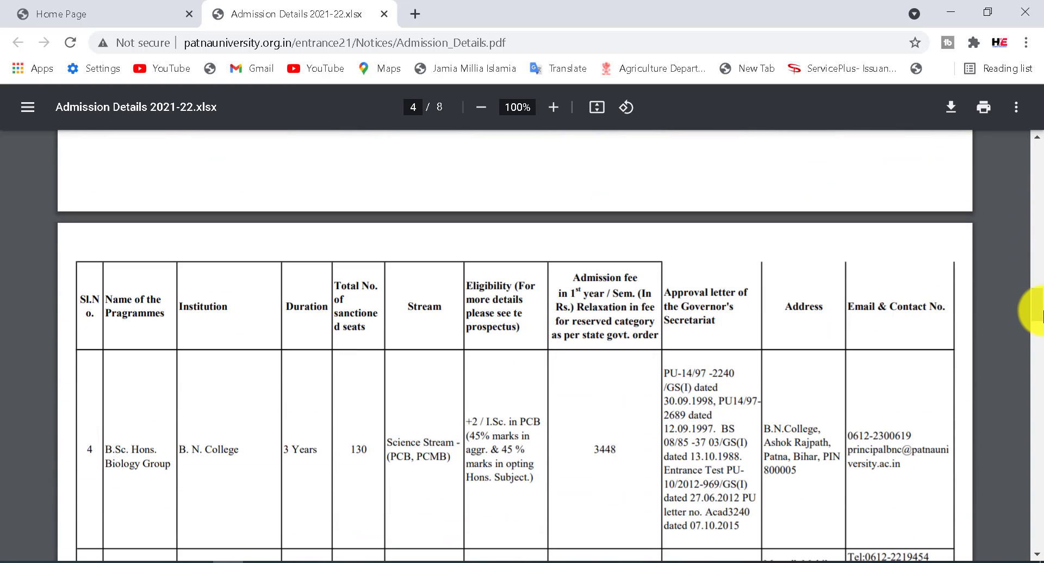
Step: Return to the Patna University entrance home page and open the Sign Up For Application form
left_click(86, 3)
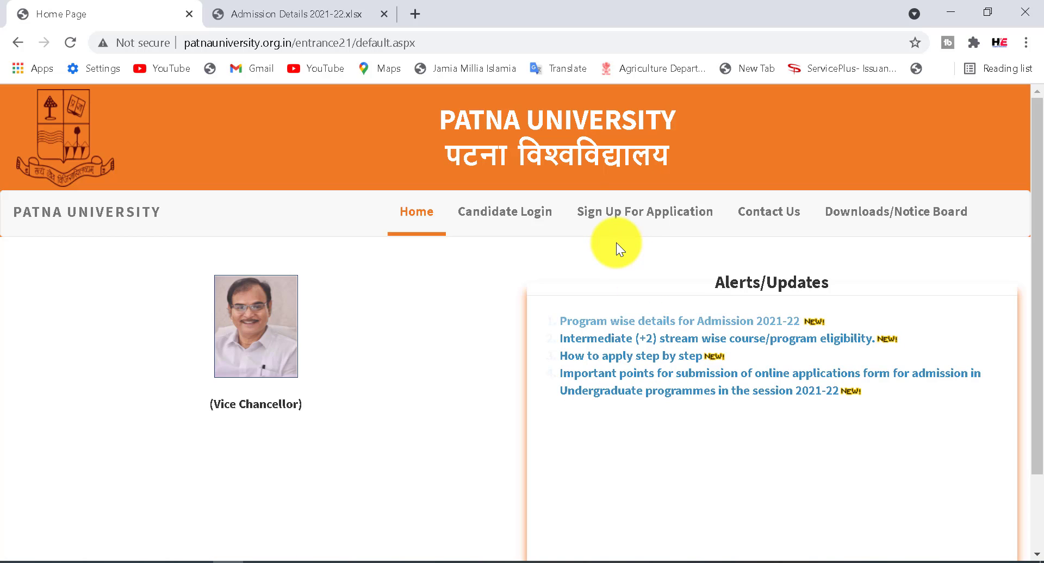
mouse_move(560, 190)
left_mouse_down()
mouse_move(647, 233)
mouse_move(719, 235)
left_mouse_up()
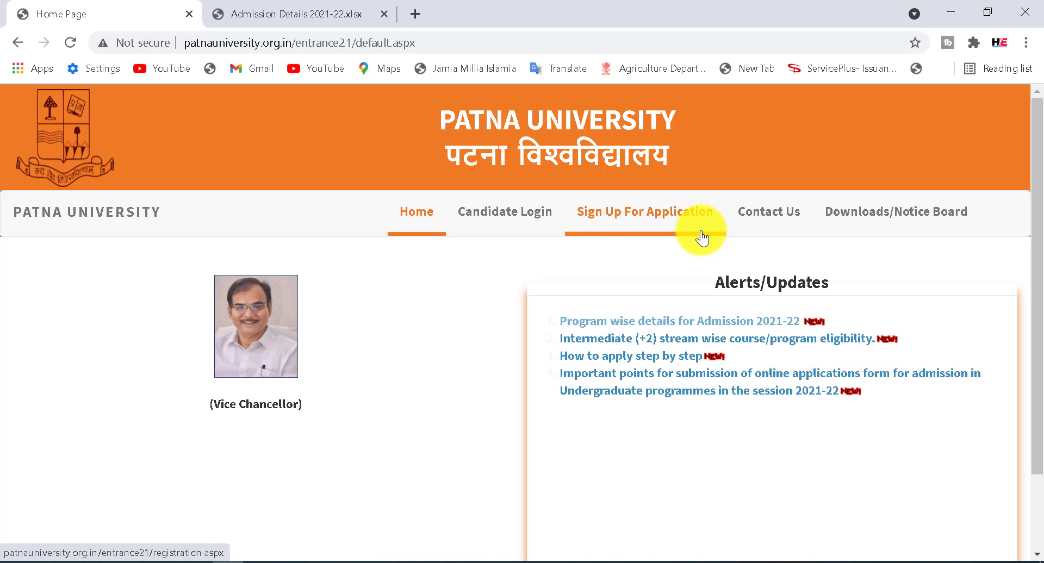
left_click(676, 230)
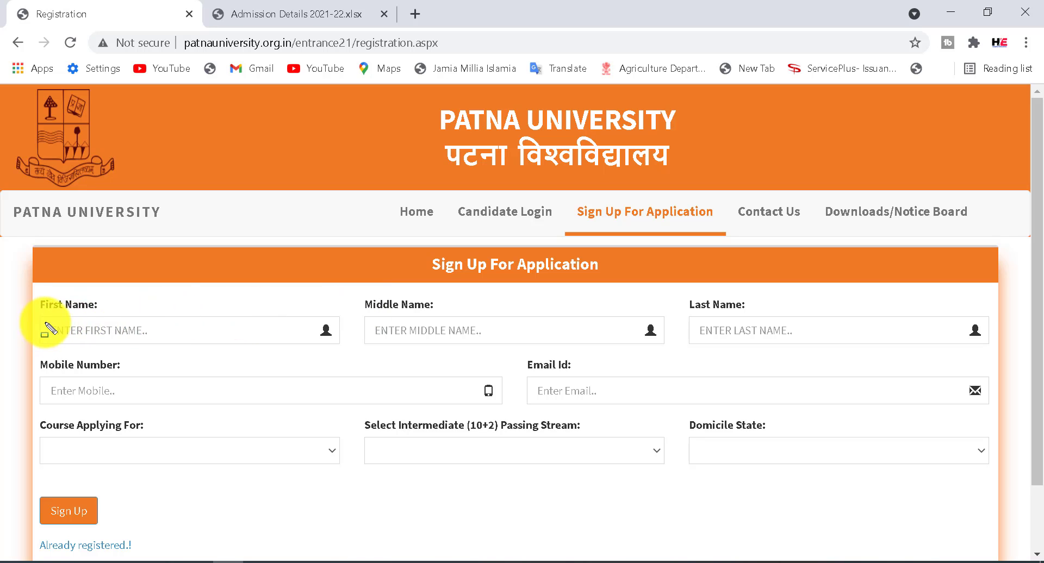
left_click_drag(43, 322, 164, 346)
left_click_drag(361, 315, 494, 342)
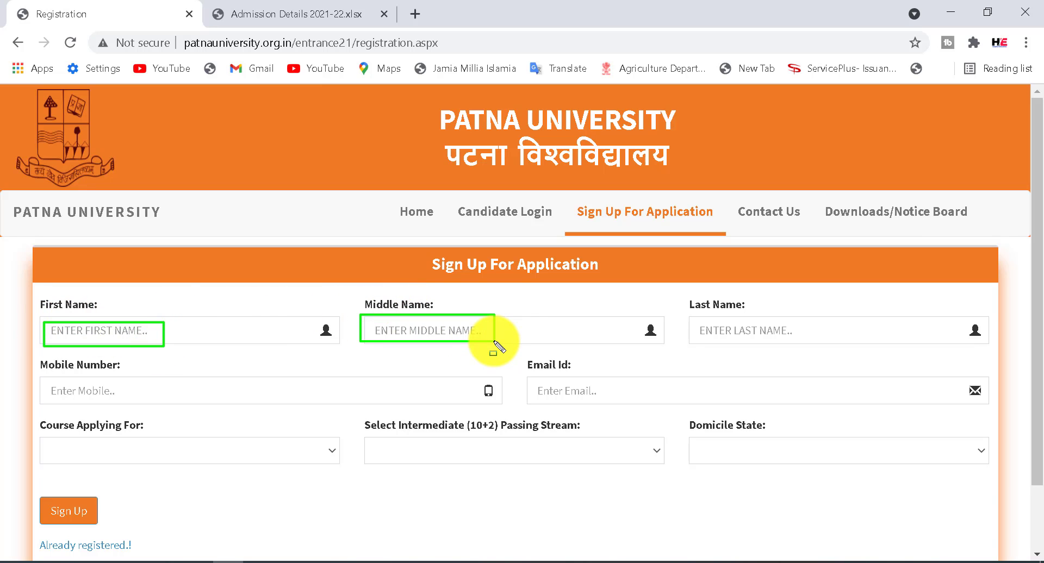
left_click_drag(688, 319, 809, 343)
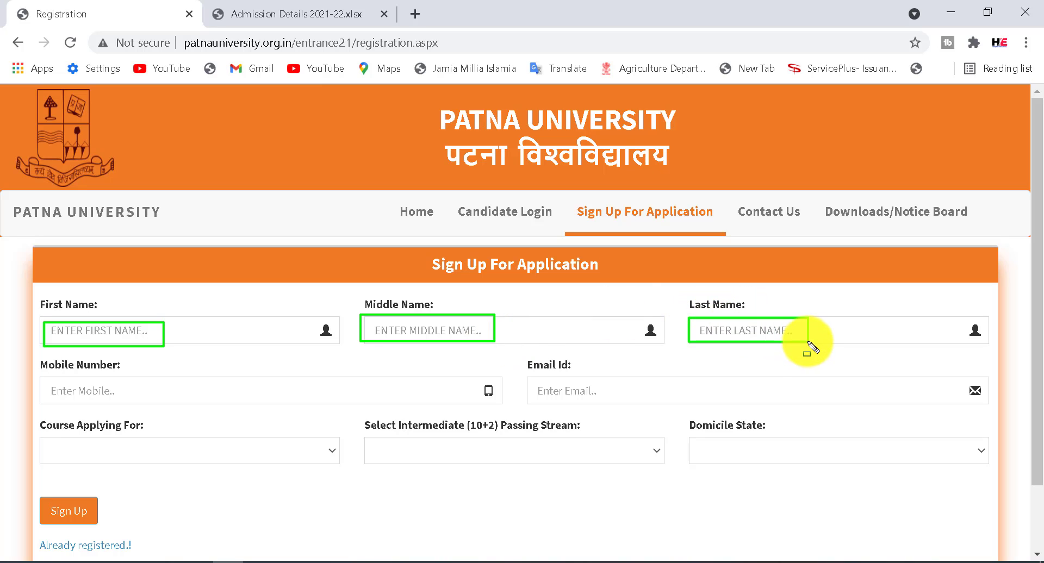
left_click_drag(35, 374, 181, 404)
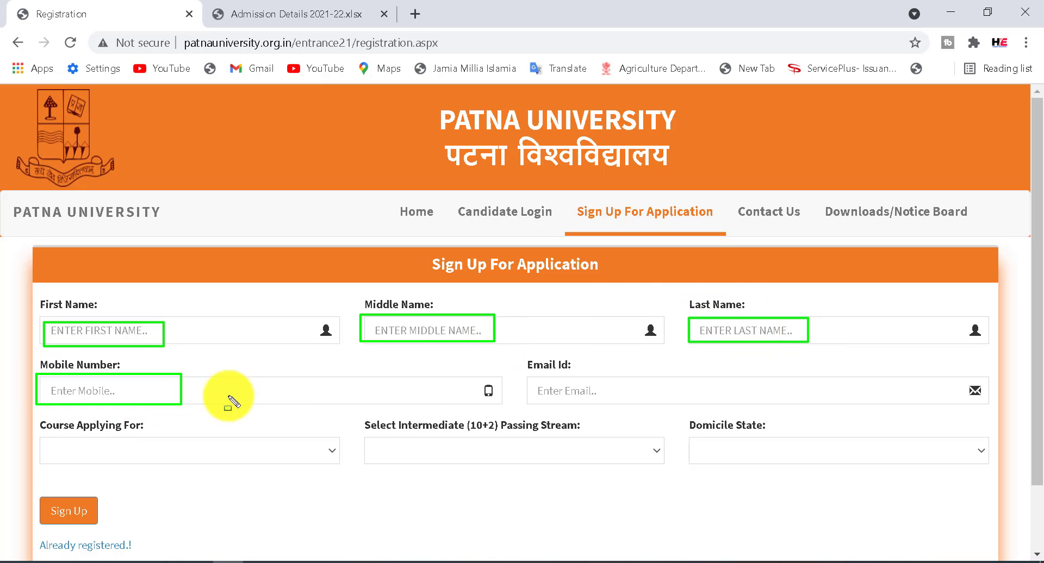
left_click_drag(527, 378, 674, 405)
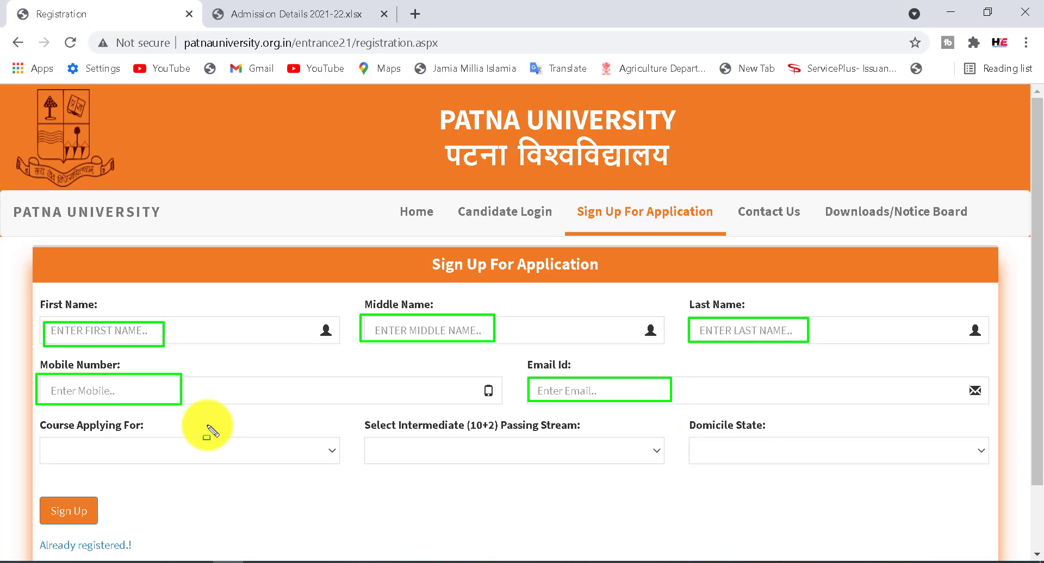
Step: Set the course to UNDER GRADUATE, the passing stream to Intermediate/+2 PCM (Physics, Chemistry & Mathematics) and the domicile state to BIHAR
key("Escape")
left_click(219, 454)
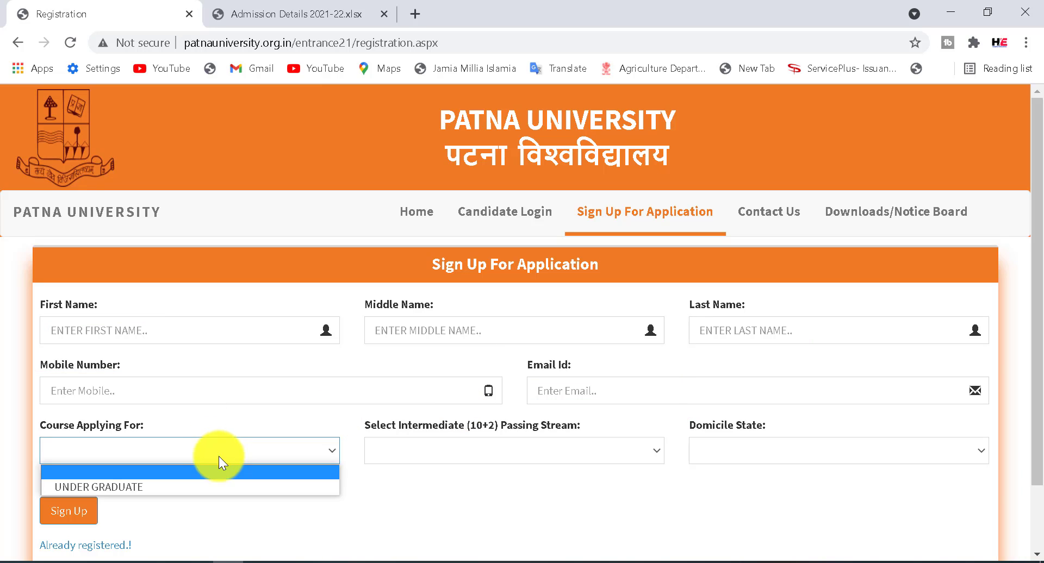
left_click(207, 487)
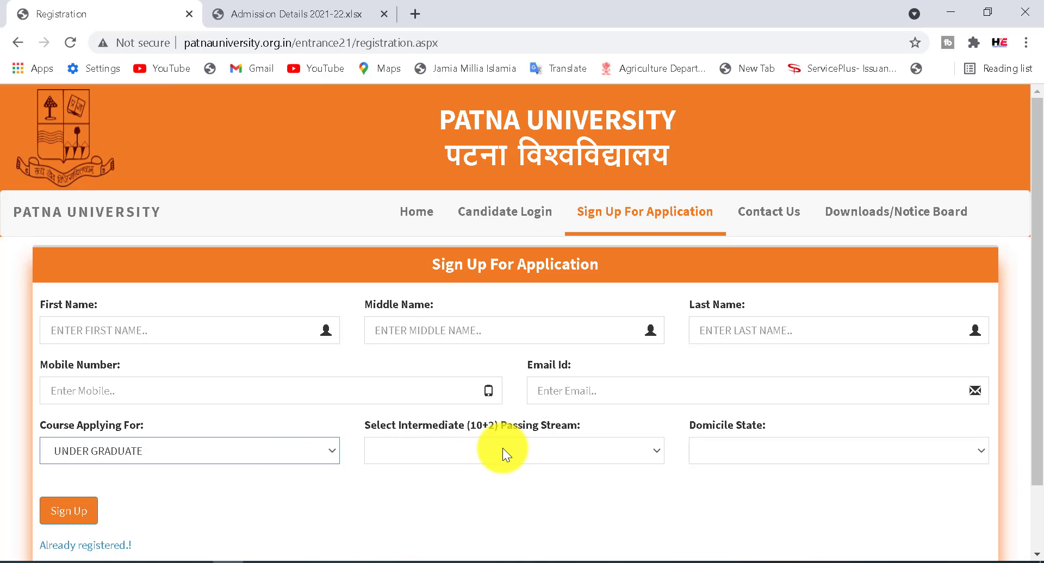
left_click(528, 460)
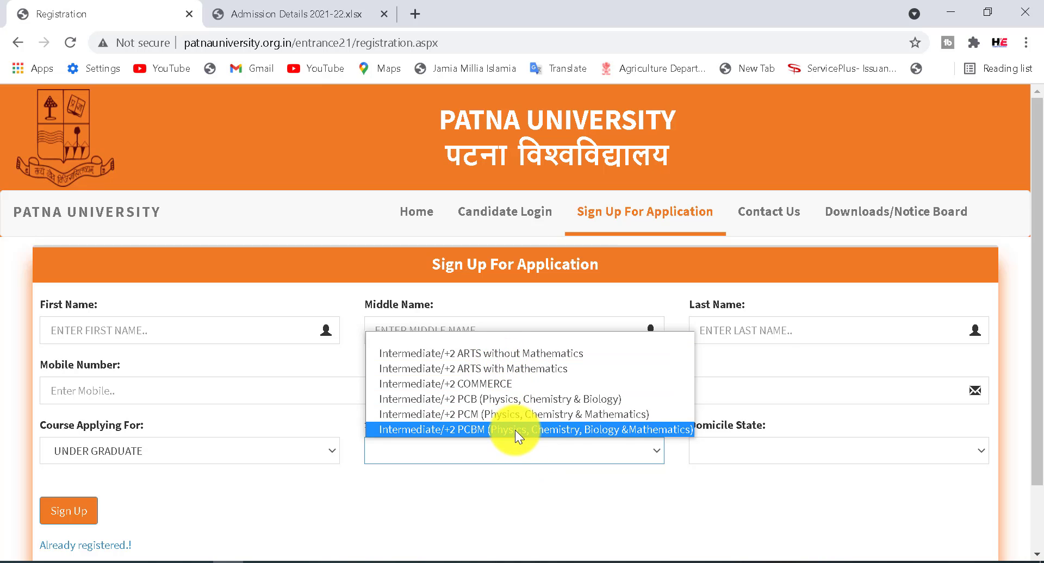
left_click(527, 413)
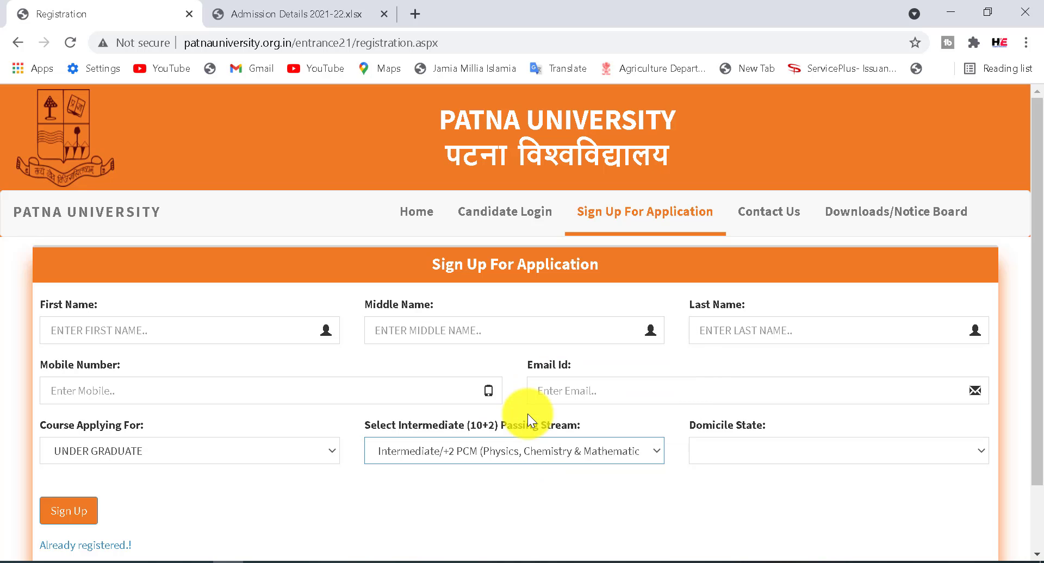
left_click(754, 451)
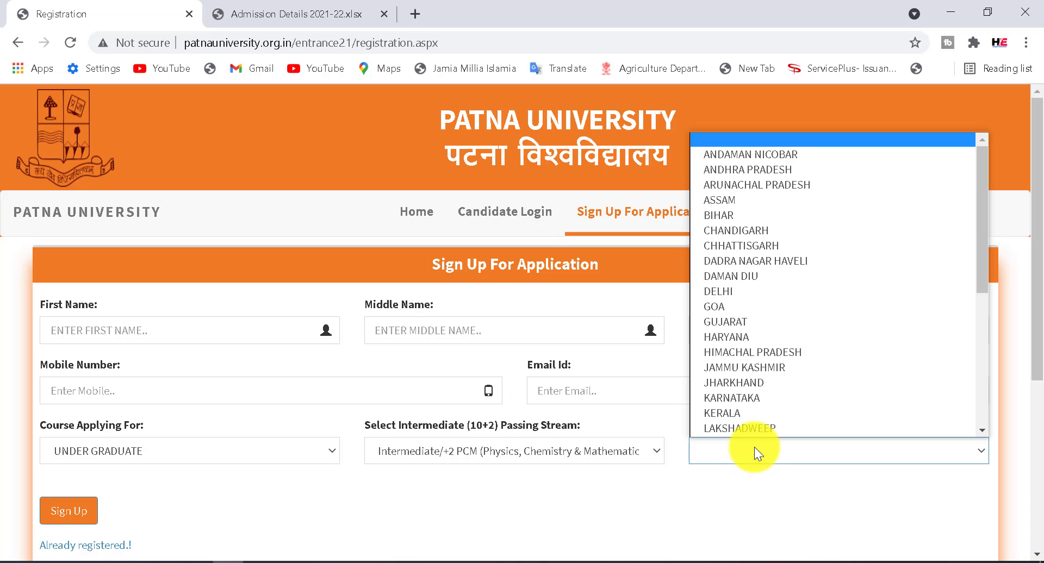
left_click(739, 186)
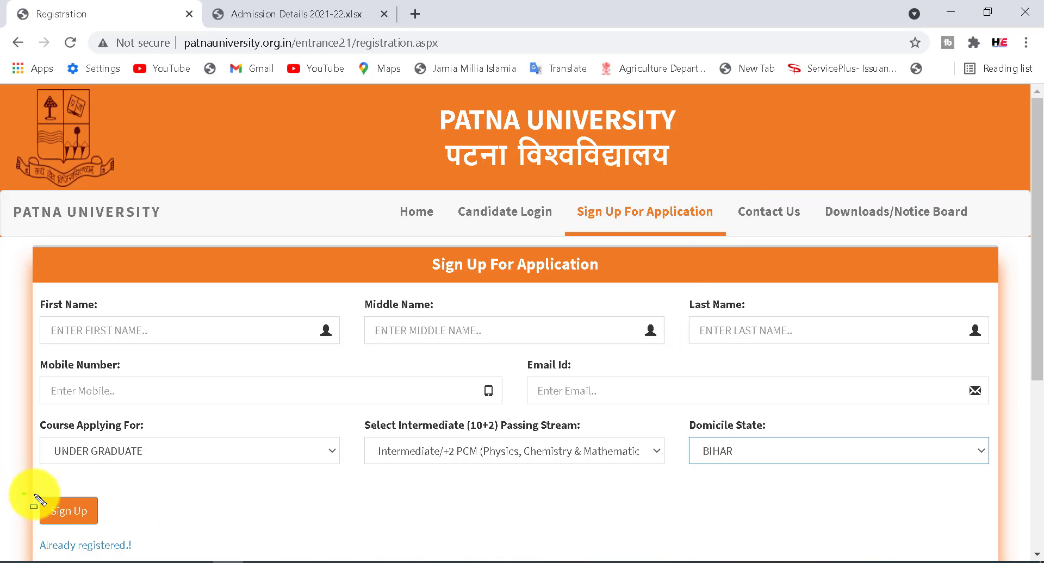
Step: Submit the sign-up form and acknowledge the site's message to reach the candidate login page
left_click_drag(22, 493, 150, 529)
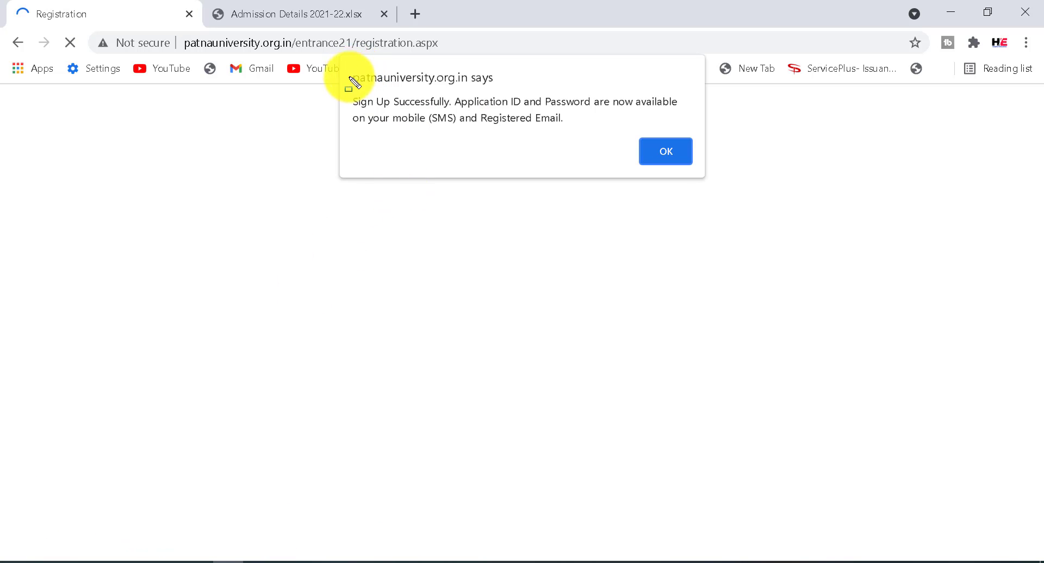
mouse_move(343, 95)
left_mouse_down()
mouse_move(714, 123)
mouse_move(715, 140)
mouse_move(719, 130)
left_mouse_up()
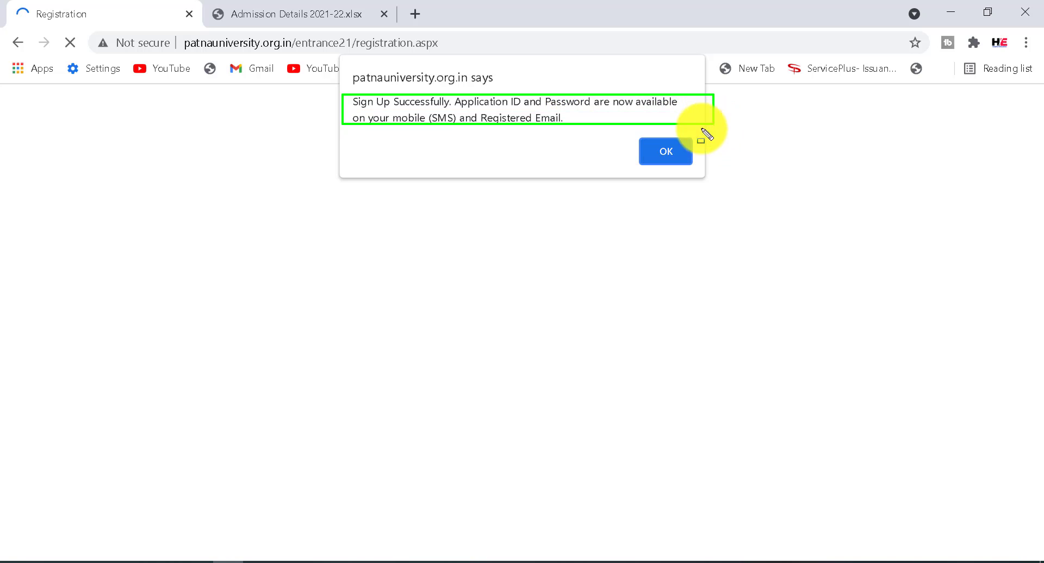
left_click_drag(631, 136, 704, 167)
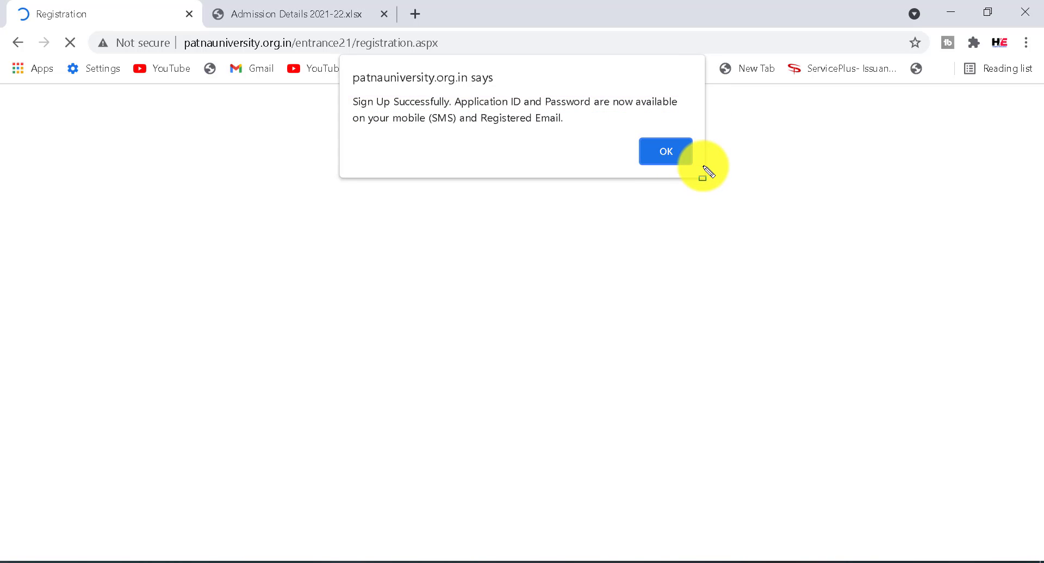
left_click(669, 155)
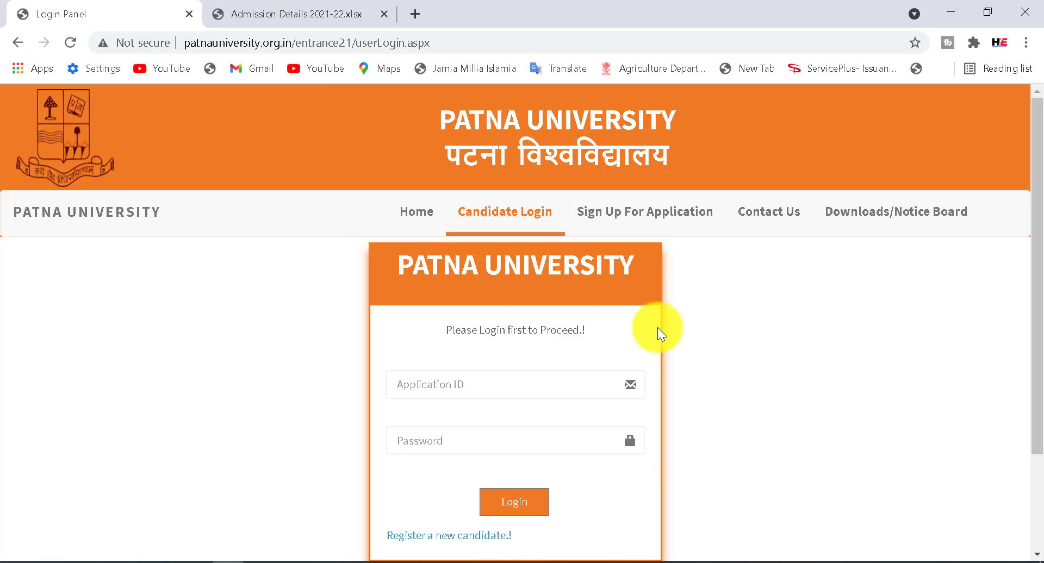
Step: Log in as the candidate with the application ID and the account password
mouse_move(400, 376)
left_mouse_down()
mouse_move(443, 393)
mouse_move(535, 394)
left_mouse_up()
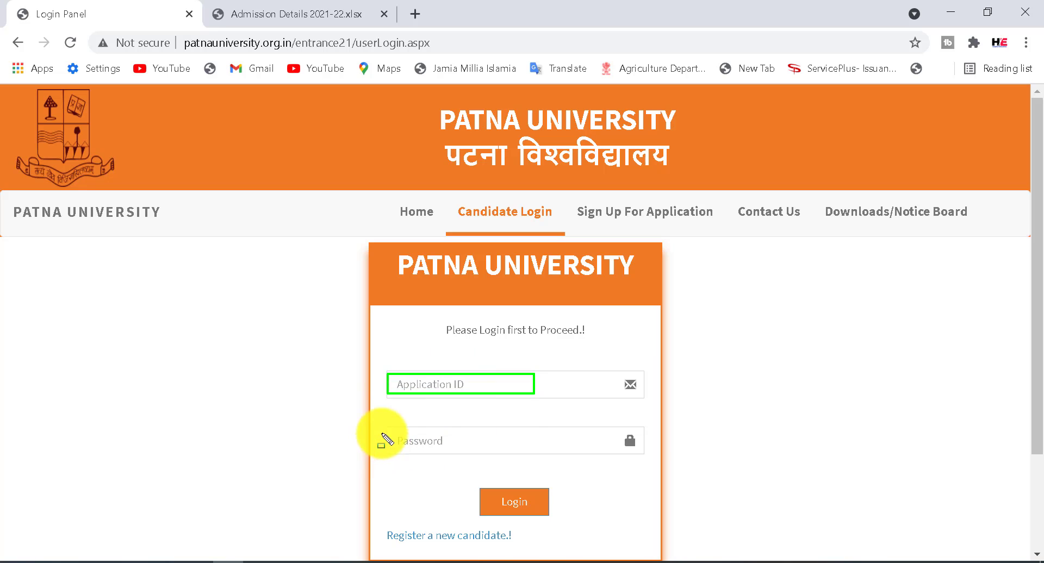
left_click_drag(390, 425, 501, 450)
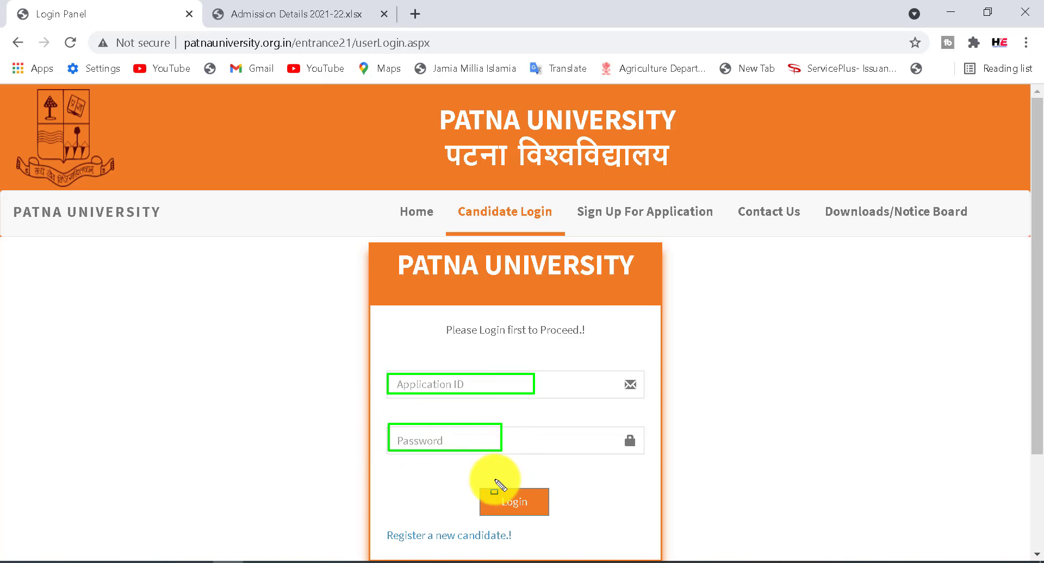
left_click_drag(470, 488, 593, 527)
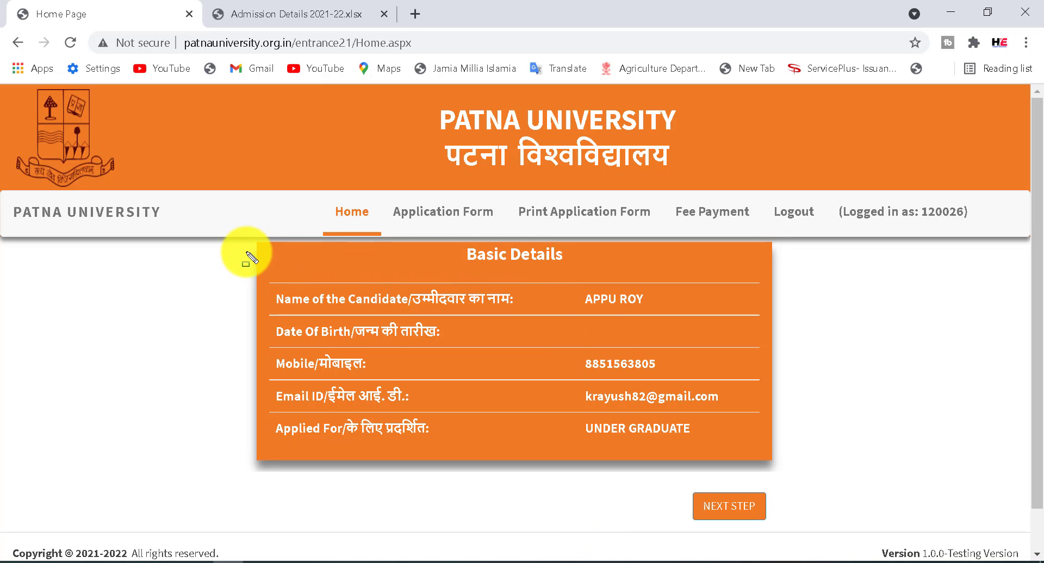
Step: Review the candidate's basic details and proceed to the online application form
left_click_drag(245, 250, 375, 282)
left_click_drag(515, 338, 890, 454)
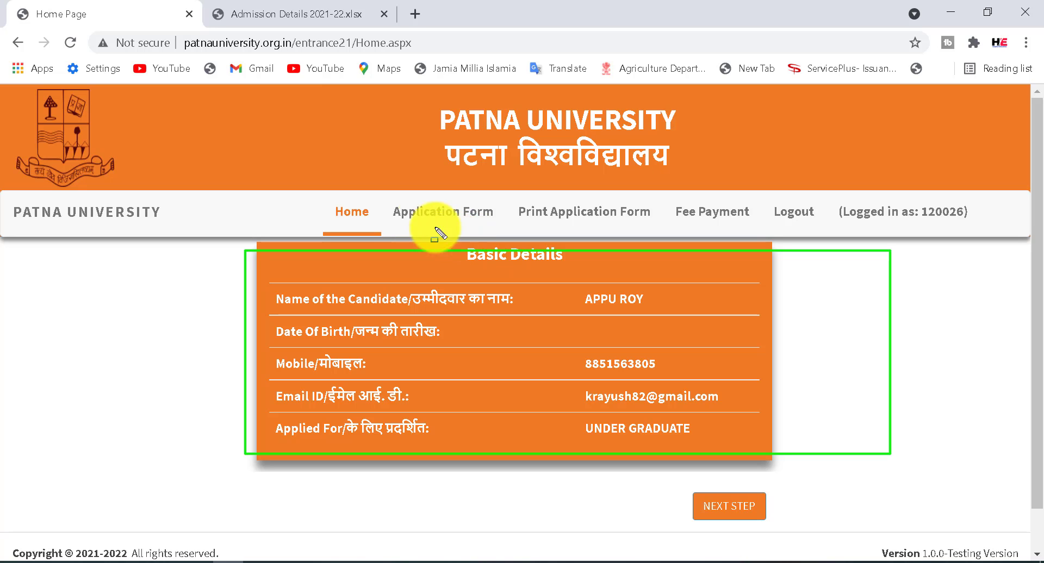
mouse_move(380, 195)
left_mouse_down()
mouse_move(494, 229)
mouse_move(772, 231)
left_mouse_up()
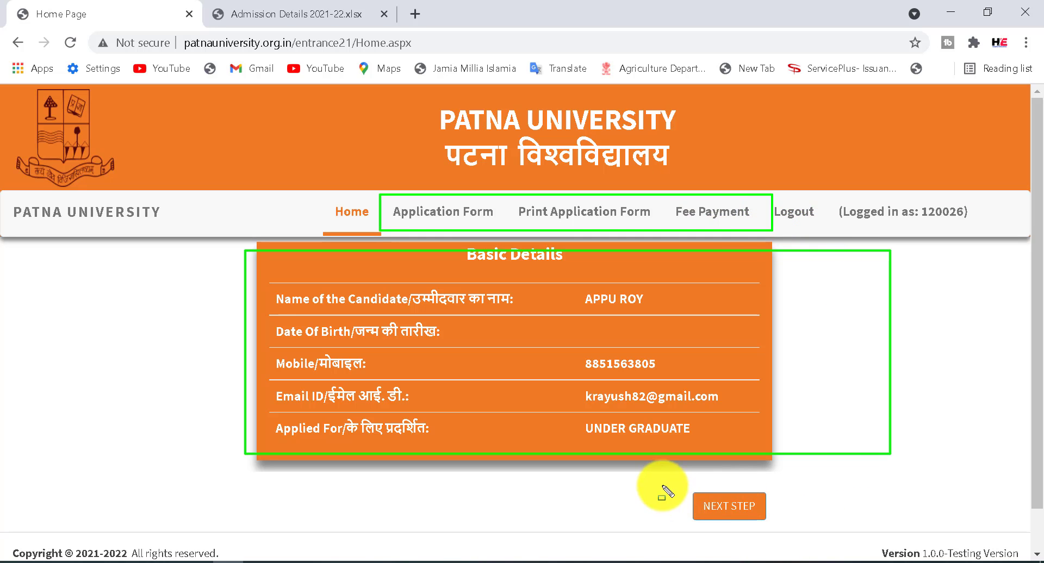
left_click_drag(662, 486, 811, 528)
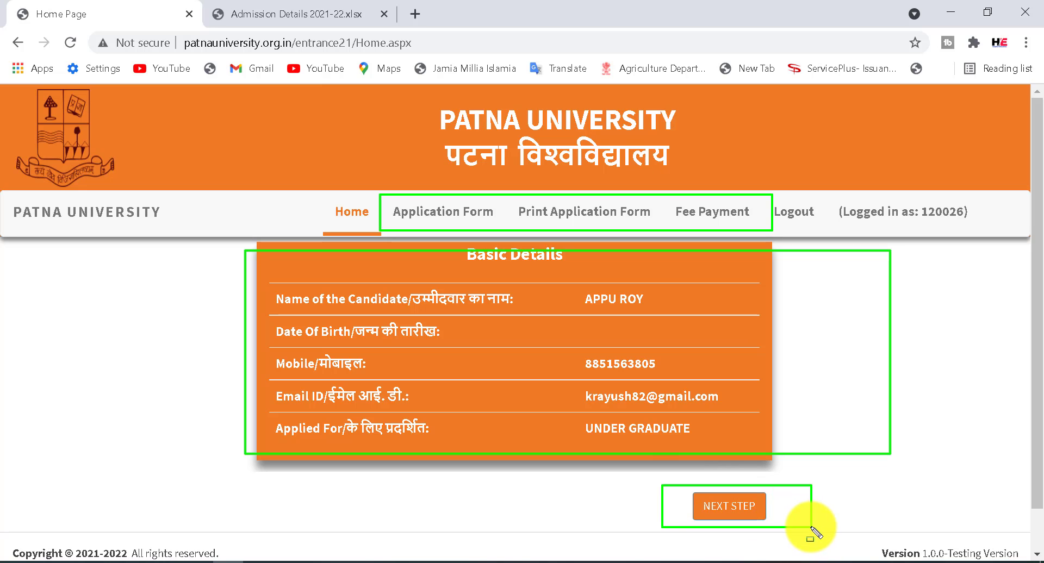
key("Escape")
left_click(719, 508)
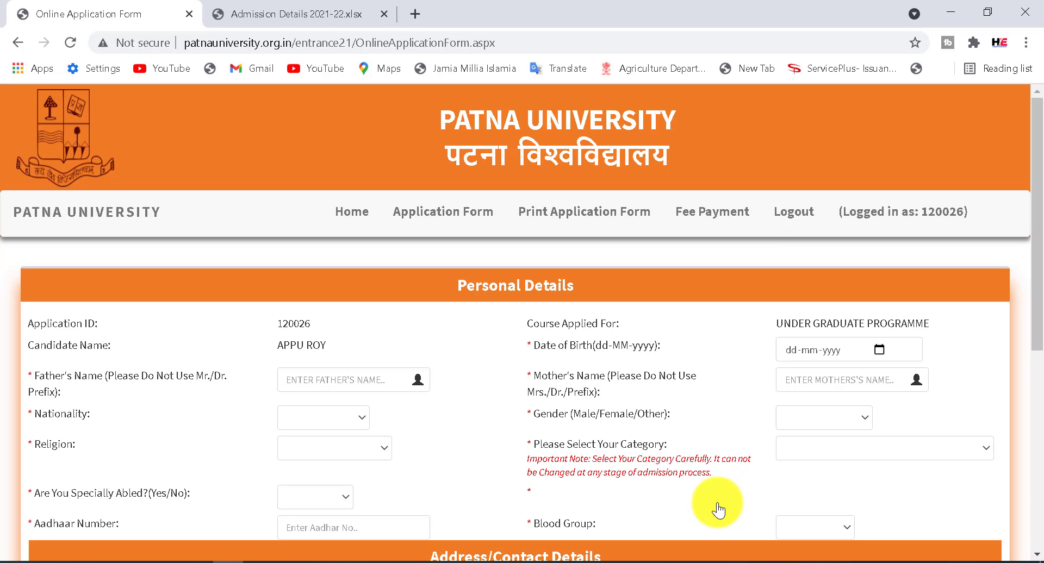
Step: Fill in the candidate's date of birth in the Personal Details section using the calendar
left_click_drag(264, 311, 337, 336)
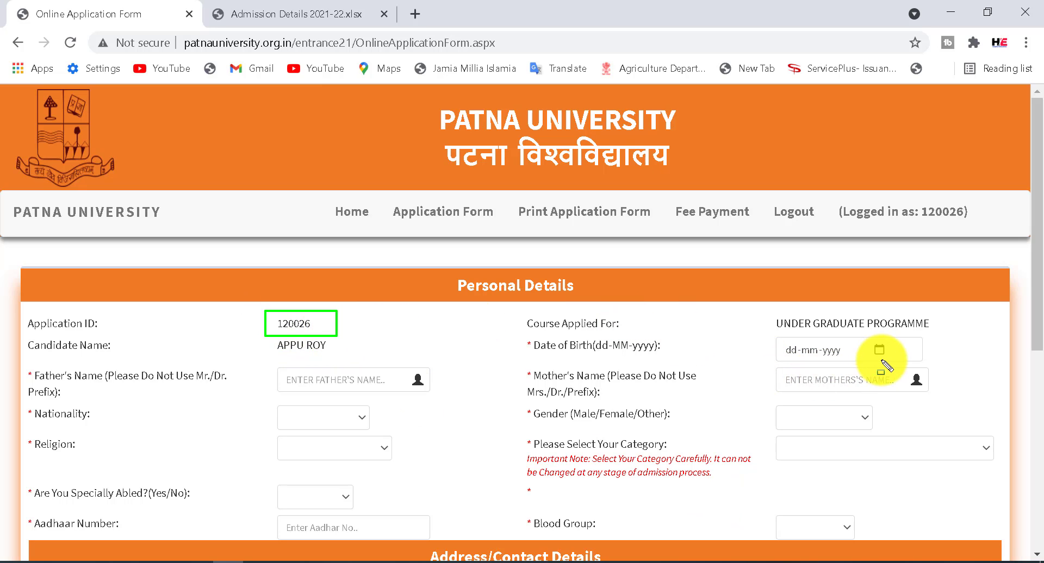
key("Escape")
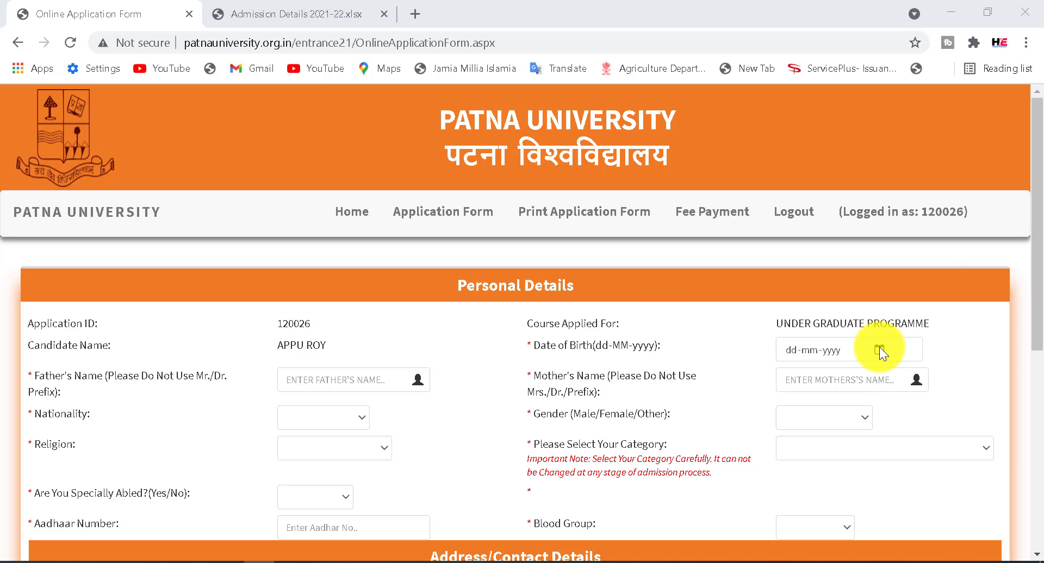
left_click(880, 348)
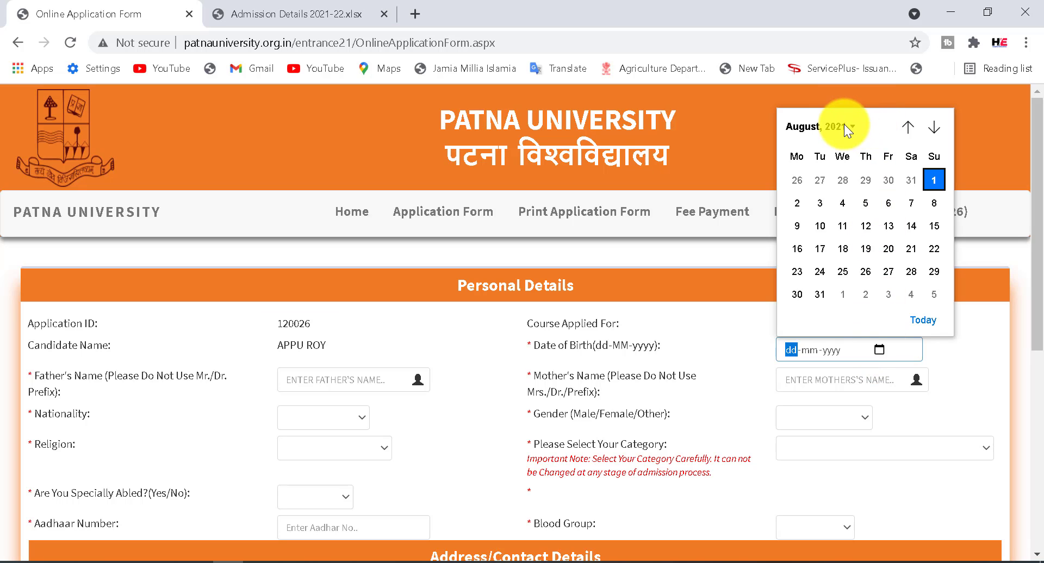
left_click(837, 126)
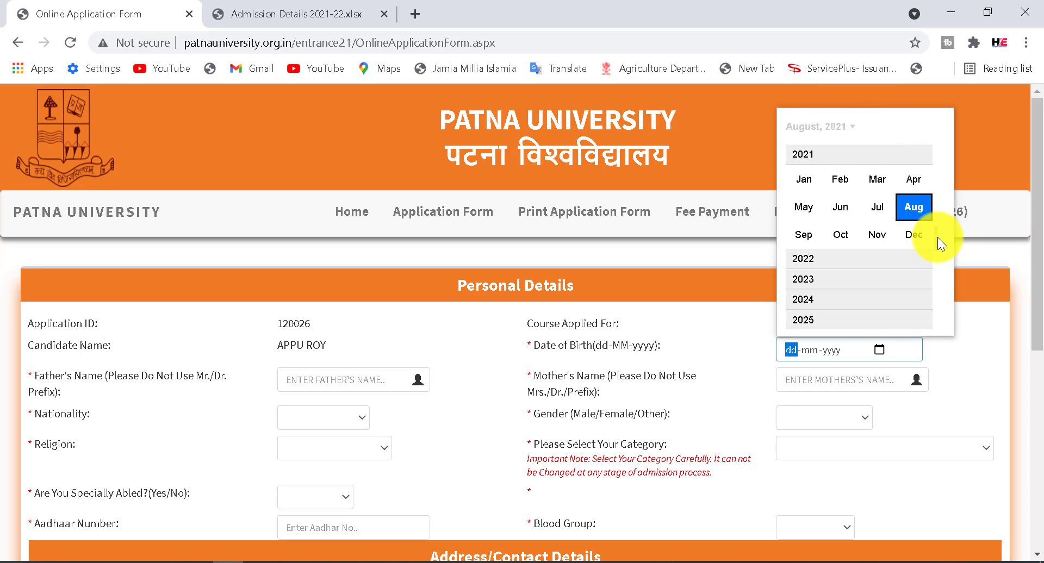
left_click_drag(935, 233, 935, 193)
left_click_drag(934, 229, 932, 197)
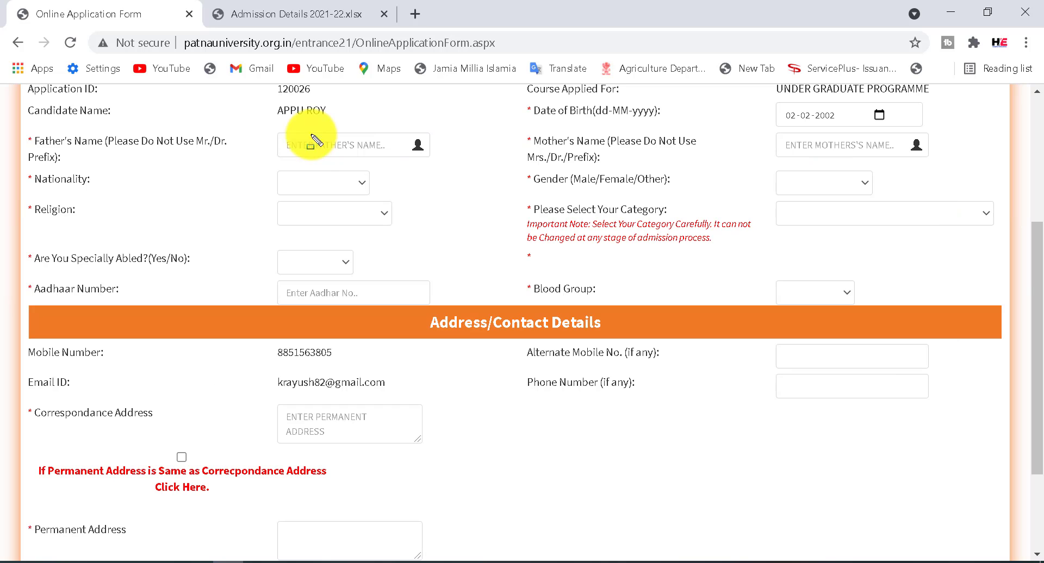
left_click(278, 142)
left_click_drag(428, 153, 430, 153)
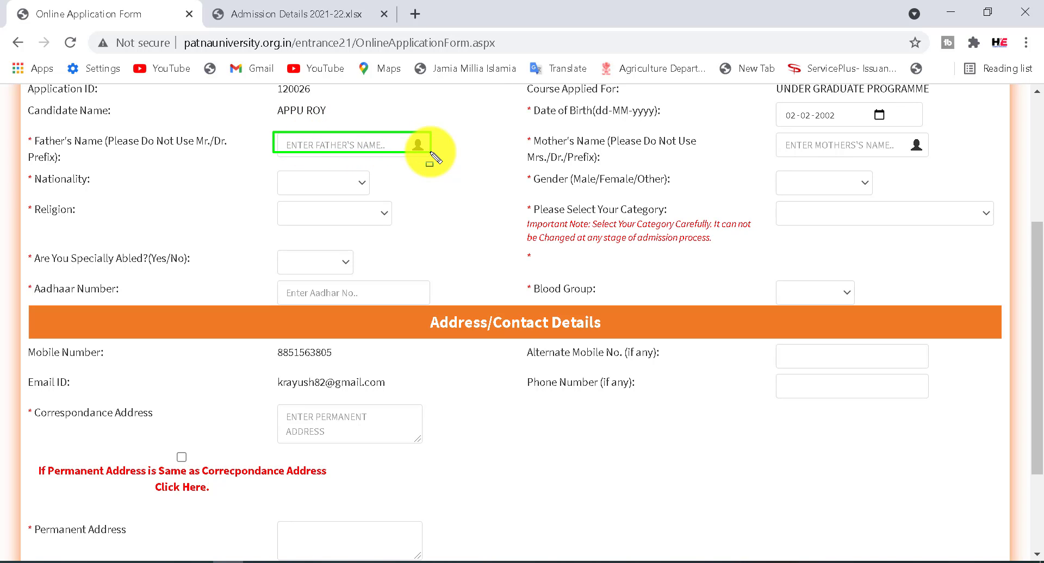
Step: Set the nationality to INDIAN, gender to MALE and religion to HINDU in the candidate's personal details
left_click_drag(781, 135, 882, 153)
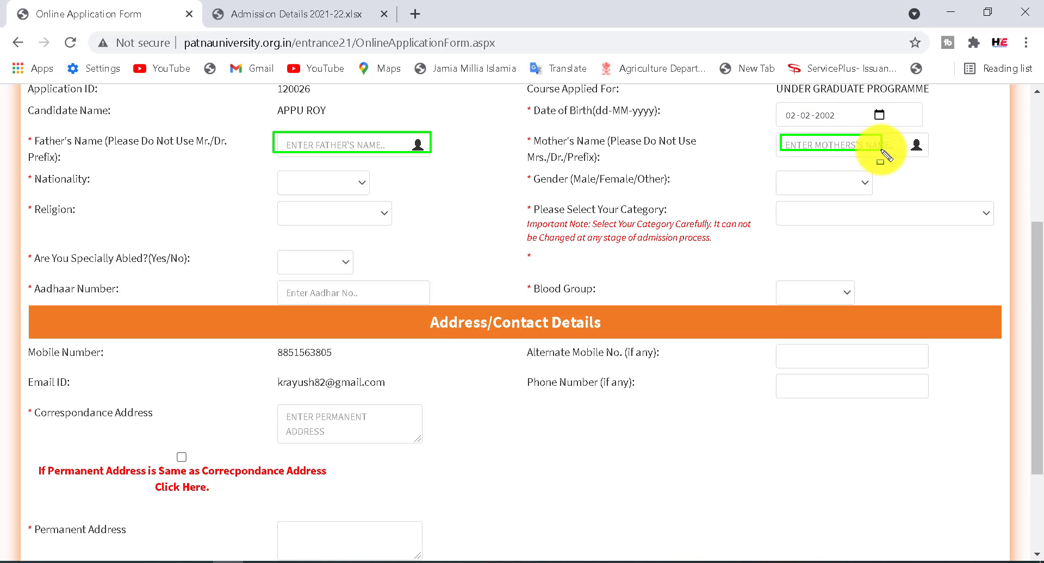
left_click(345, 184)
left_click(330, 216)
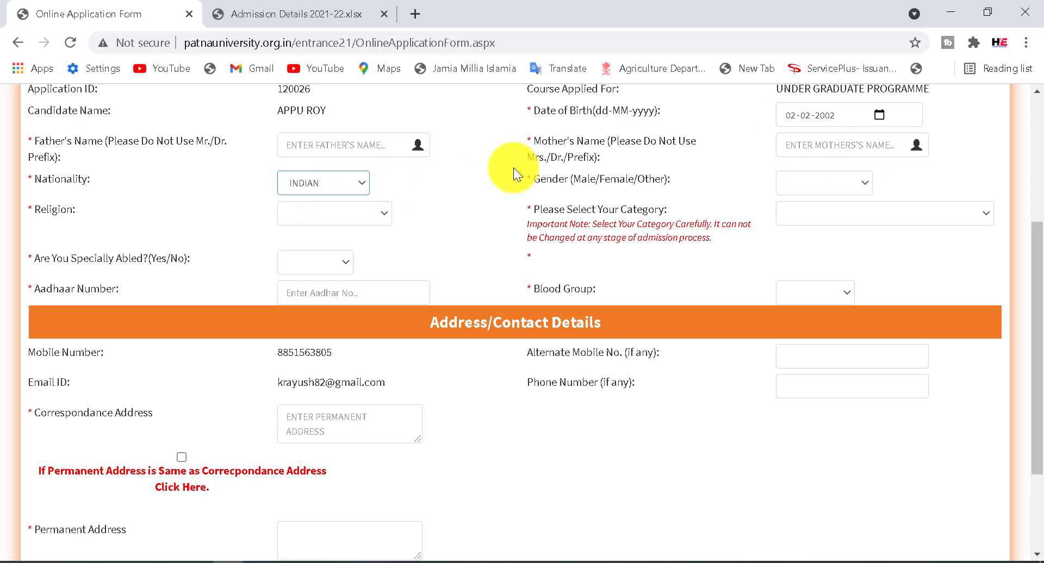
left_click(852, 181)
left_click(834, 212)
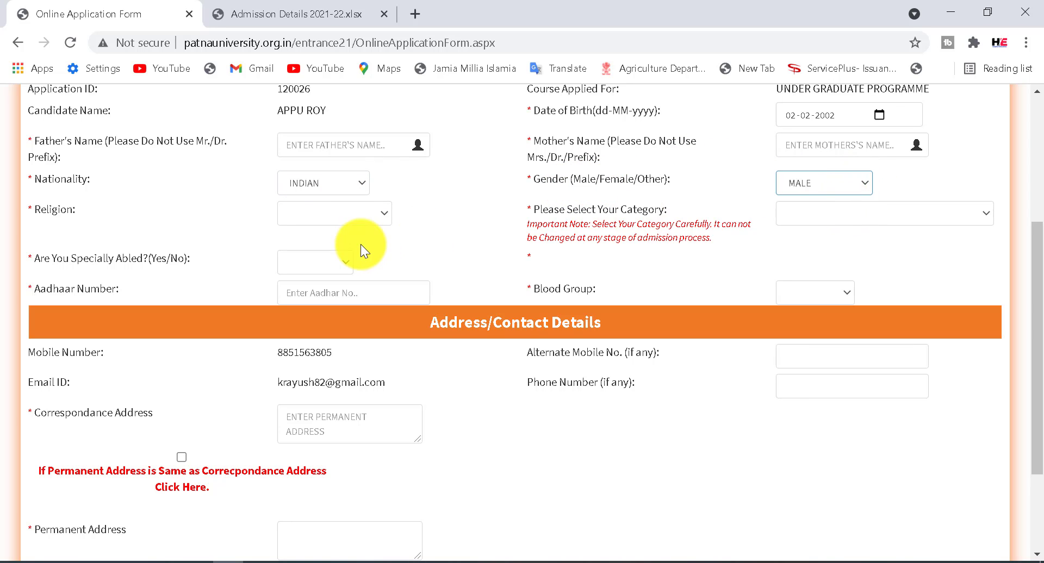
left_click(343, 218)
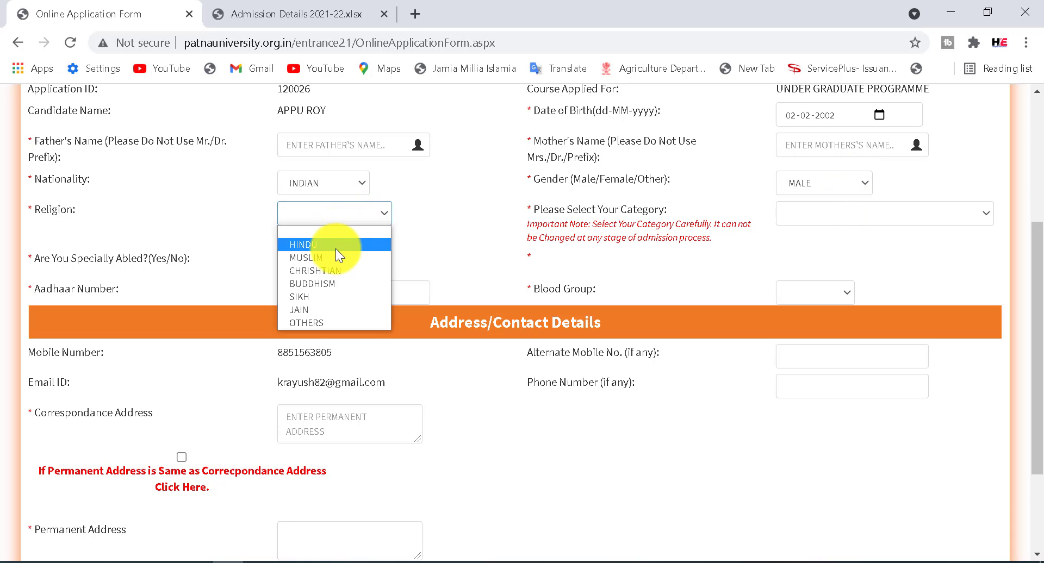
left_click(336, 245)
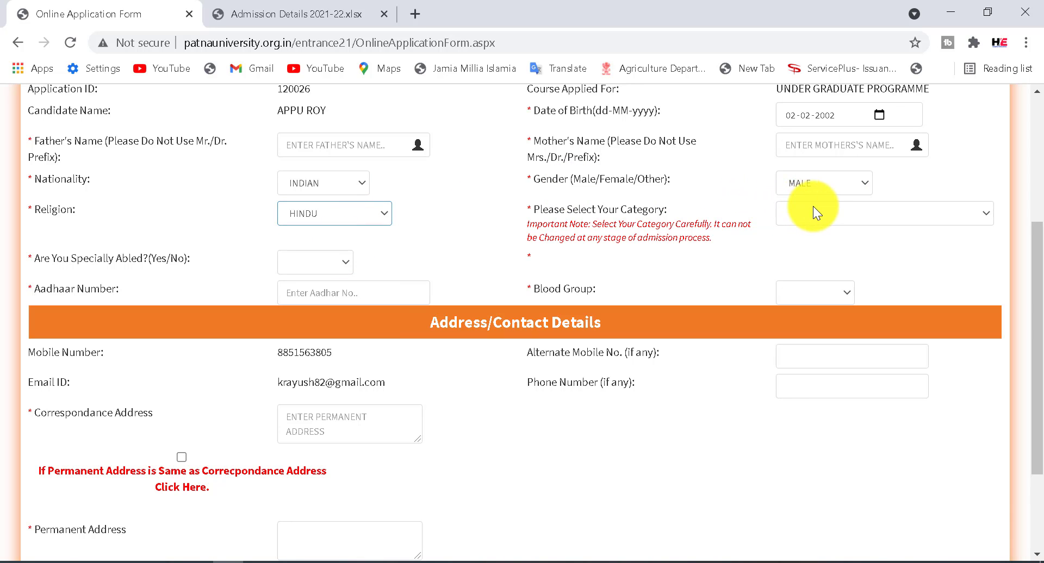
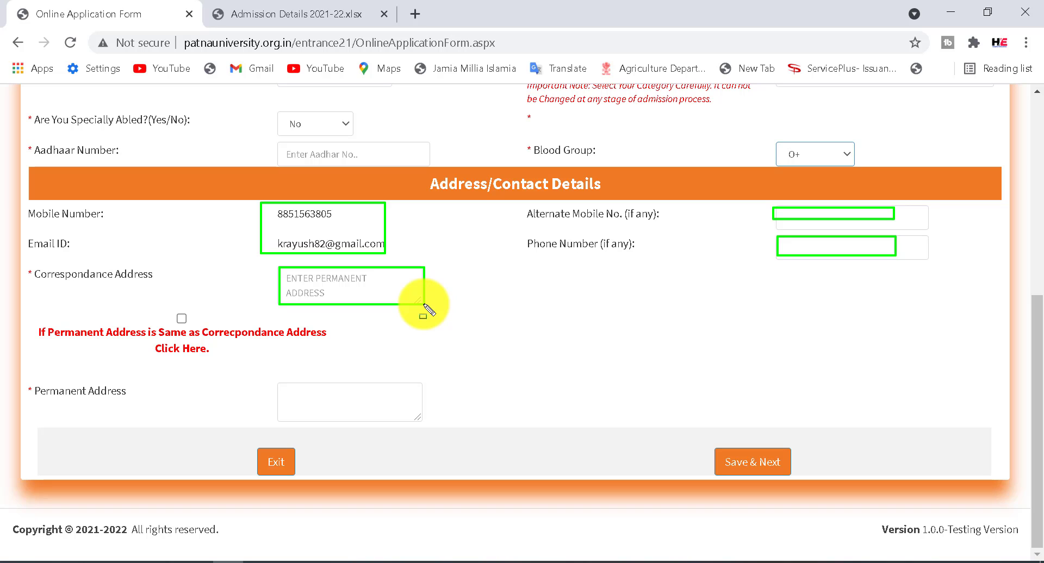
Step: Look over the correspondence and permanent address fields and proceed to the Educational Qualification Details section
left_click_drag(273, 266, 416, 301)
left_click_drag(165, 311, 203, 325)
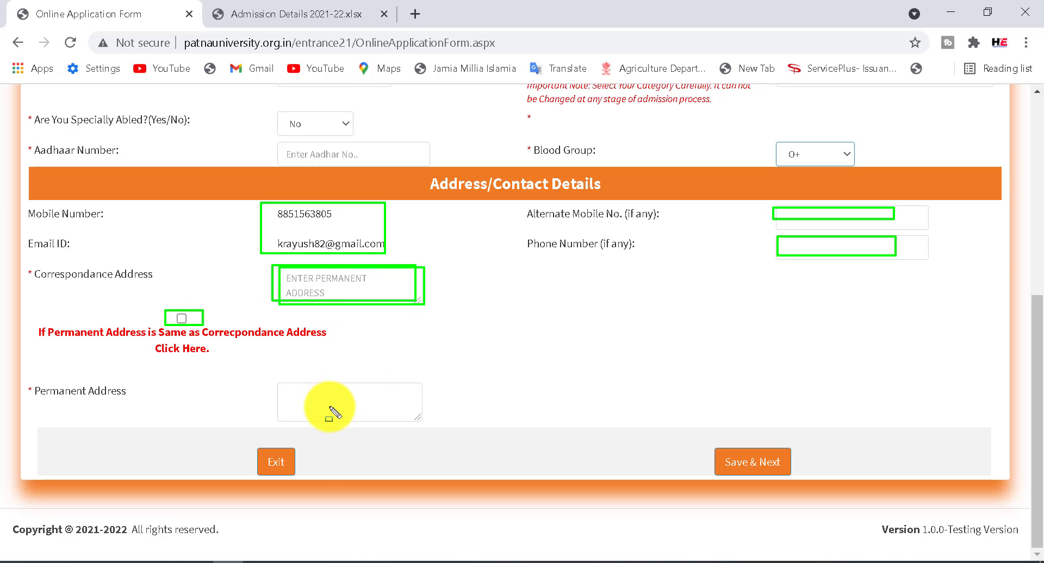
left_click_drag(275, 383, 440, 425)
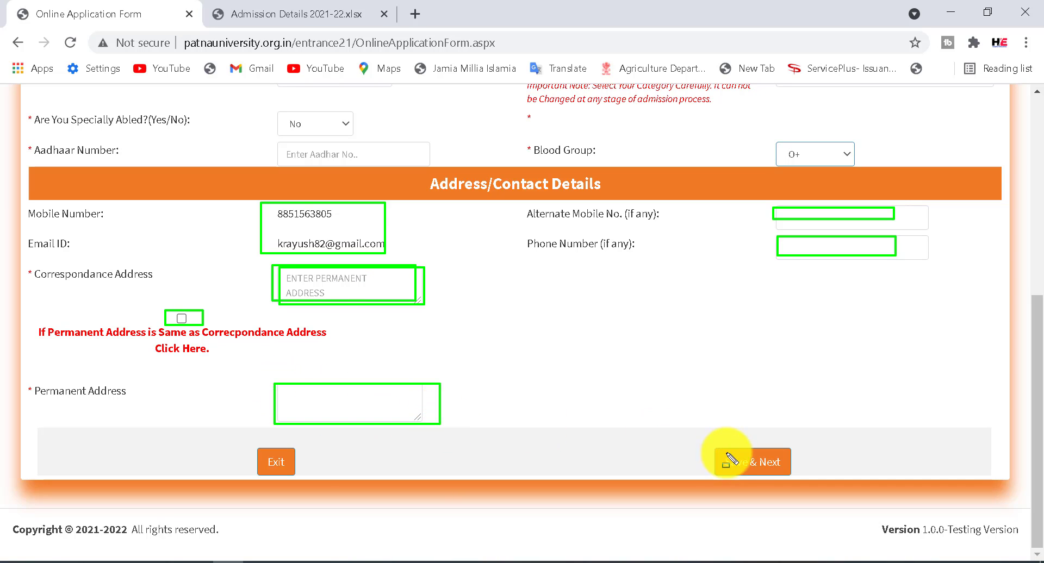
left_click_drag(694, 445, 811, 476)
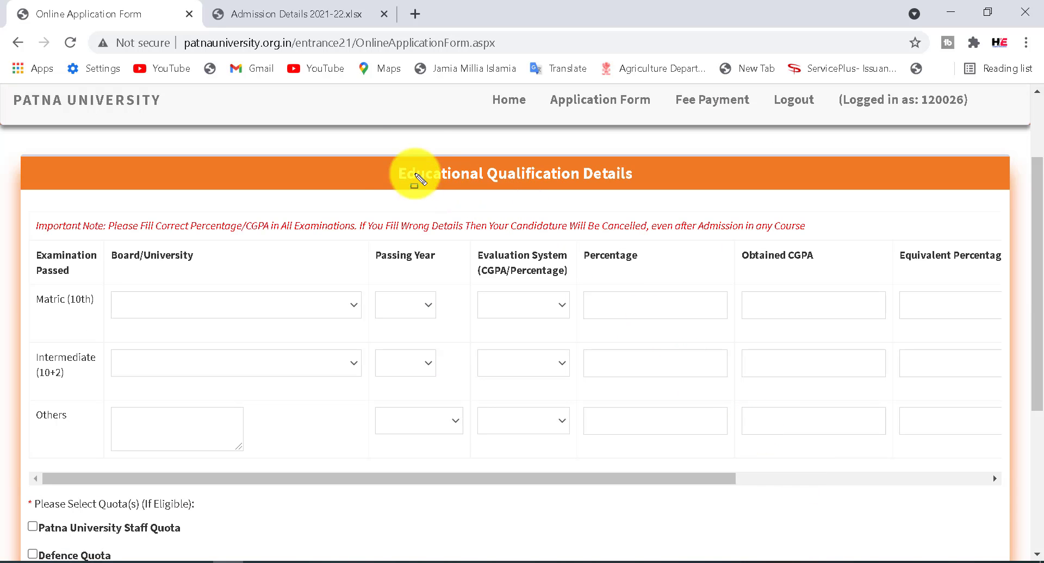
Step: Set the board for the Matric (10th) examination to BIHAR SCHOOL EXAMINATION BOARD (BSEB)
left_click_drag(369, 146, 717, 194)
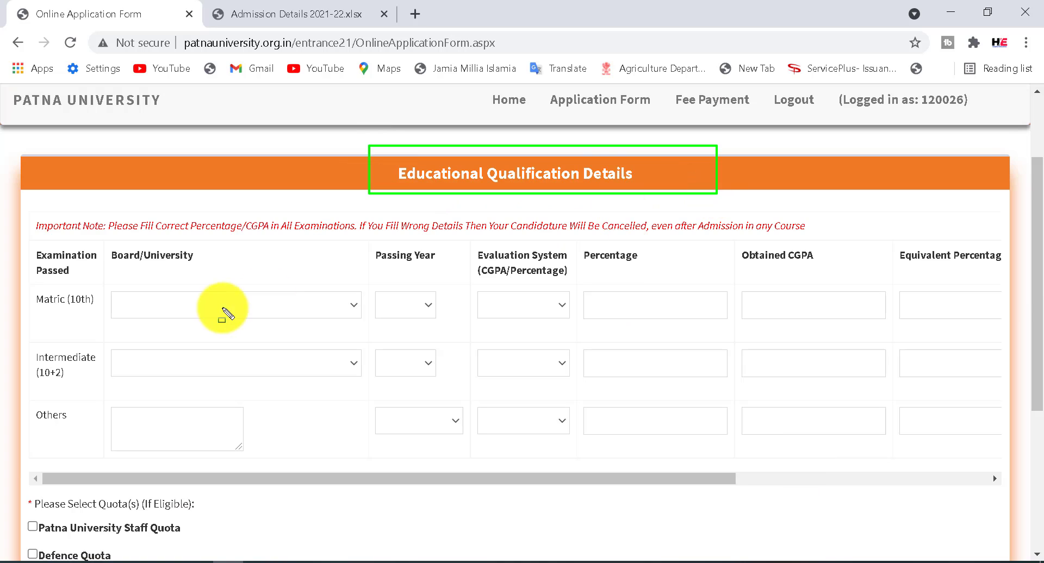
left_click_drag(174, 310, 328, 321)
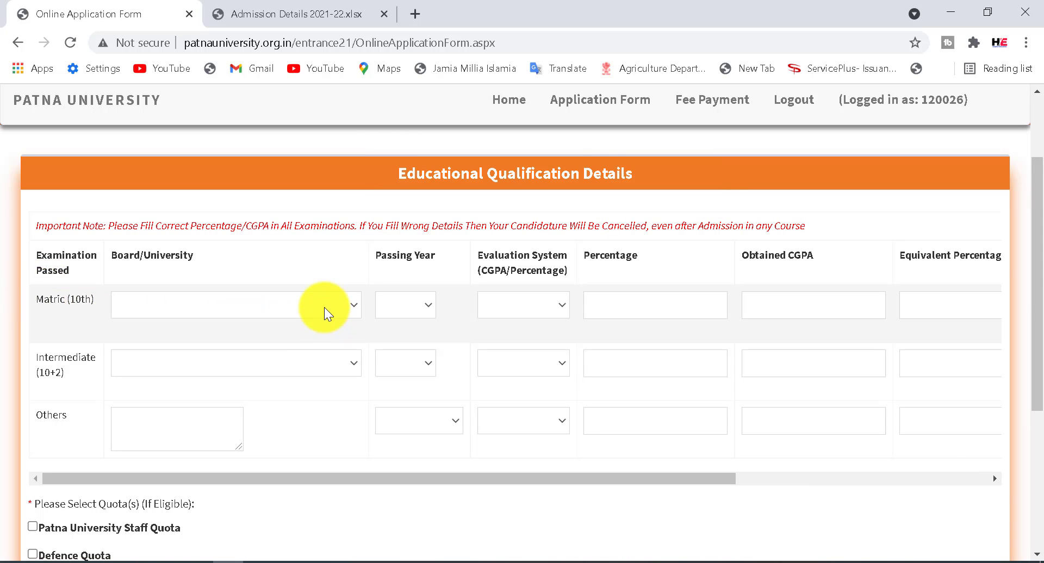
left_click(324, 307)
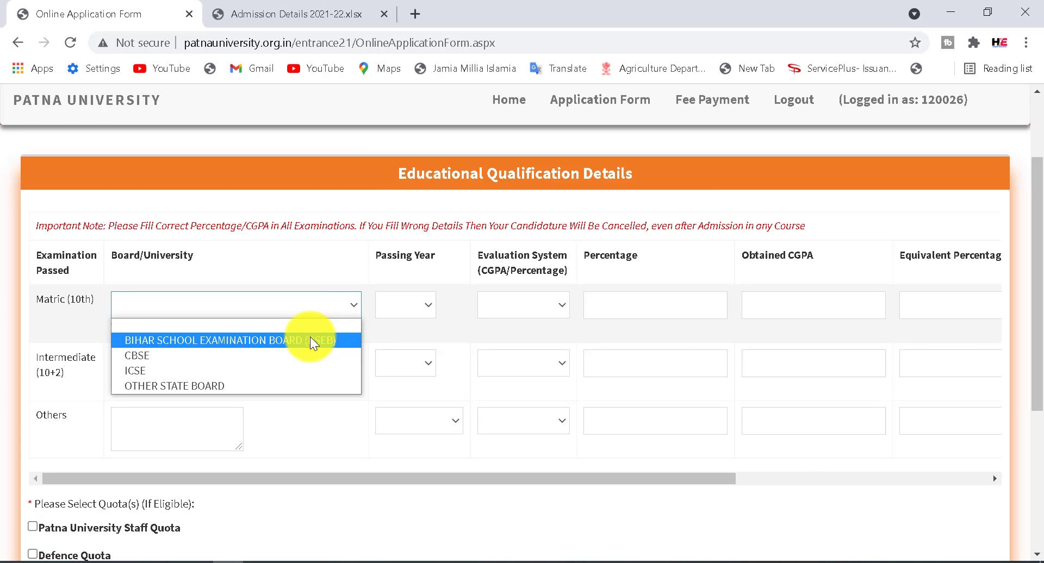
left_click(260, 383)
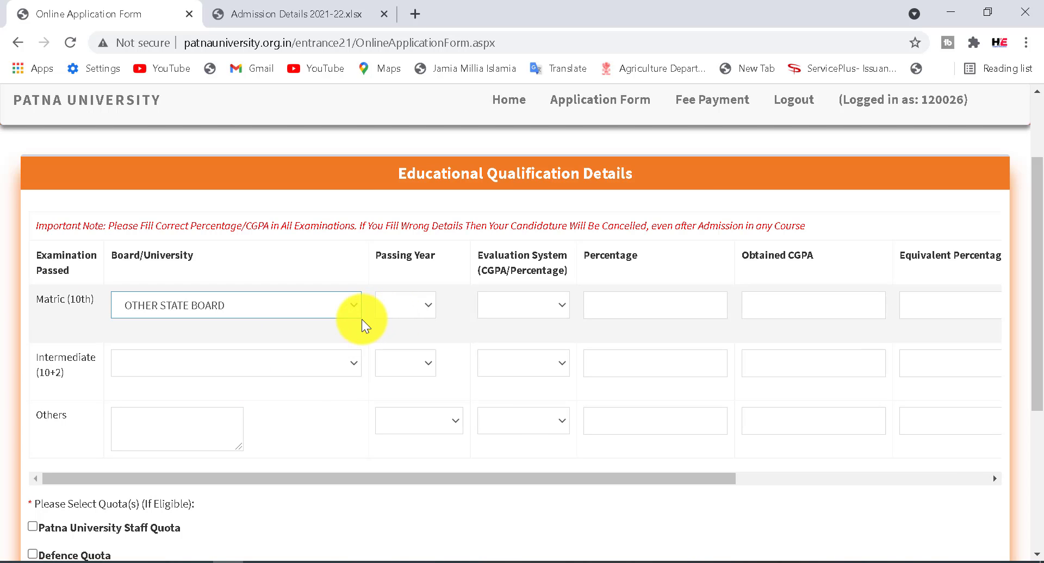
left_click(298, 310)
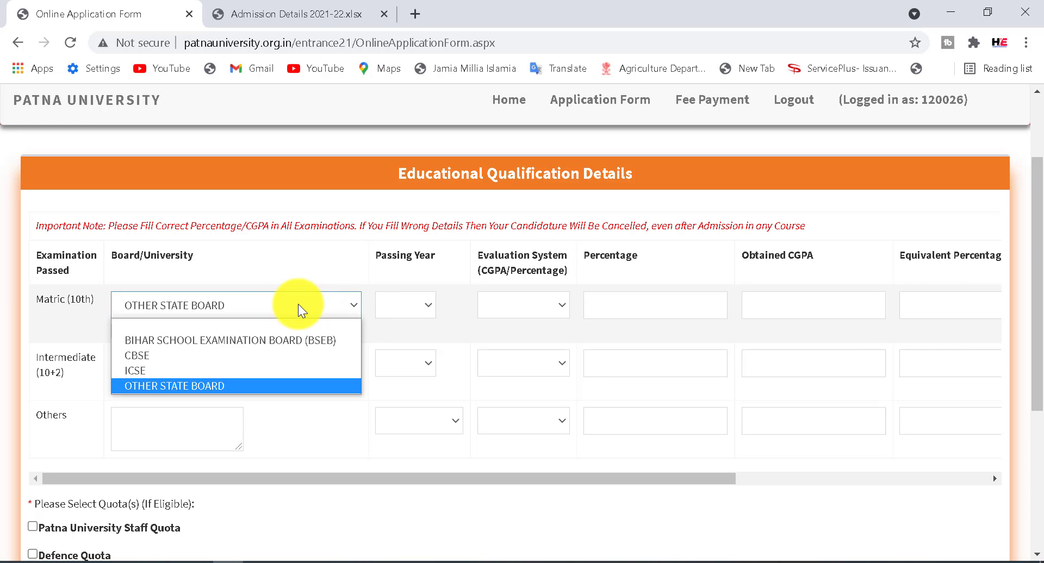
left_click(283, 343)
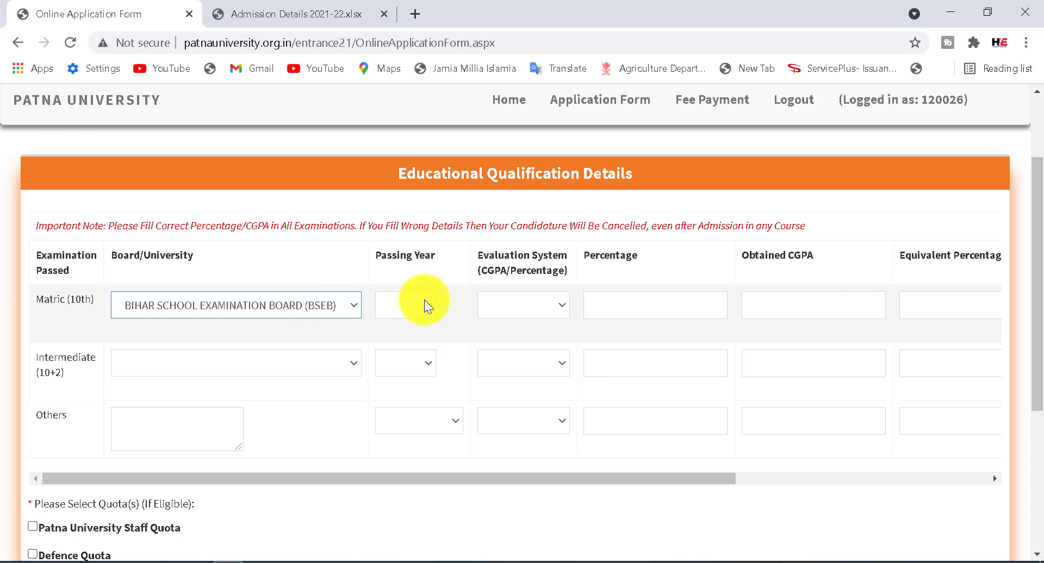
Step: Set the Matric (10th) passing year to 2017 and its evaluation system to Percentage
left_click(423, 304)
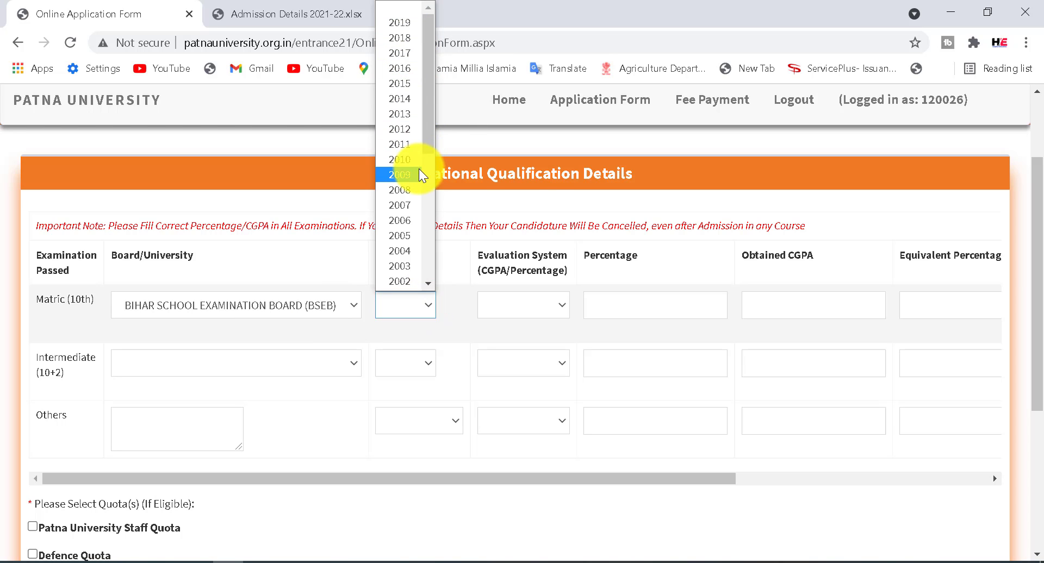
left_click(399, 53)
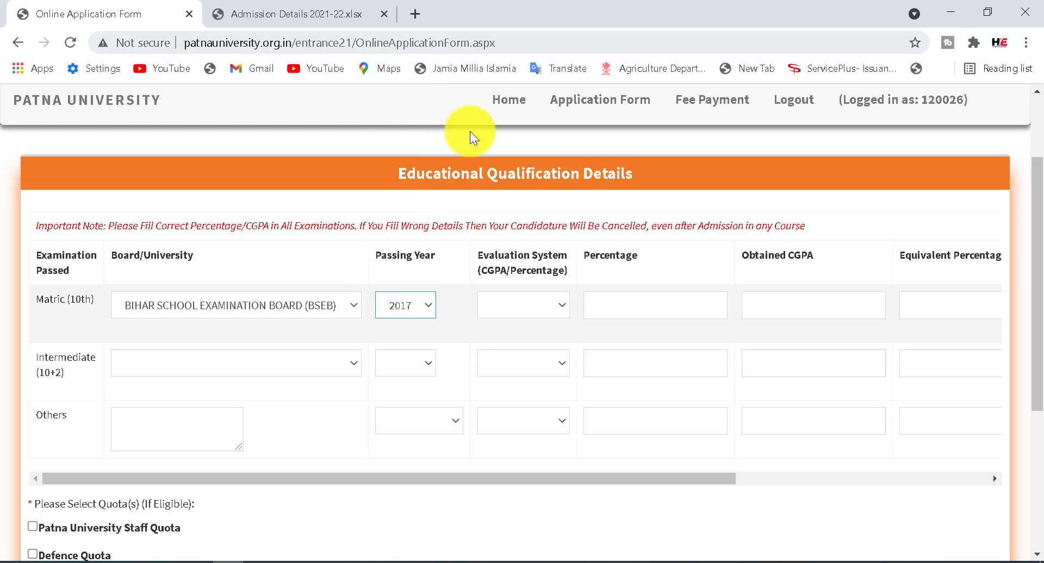
left_click(546, 307)
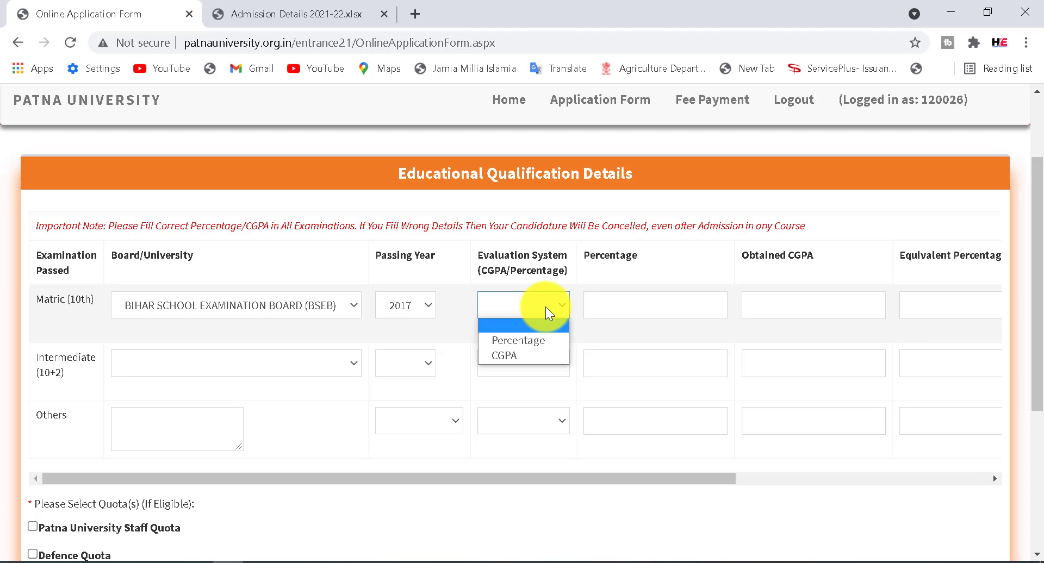
left_click(534, 342)
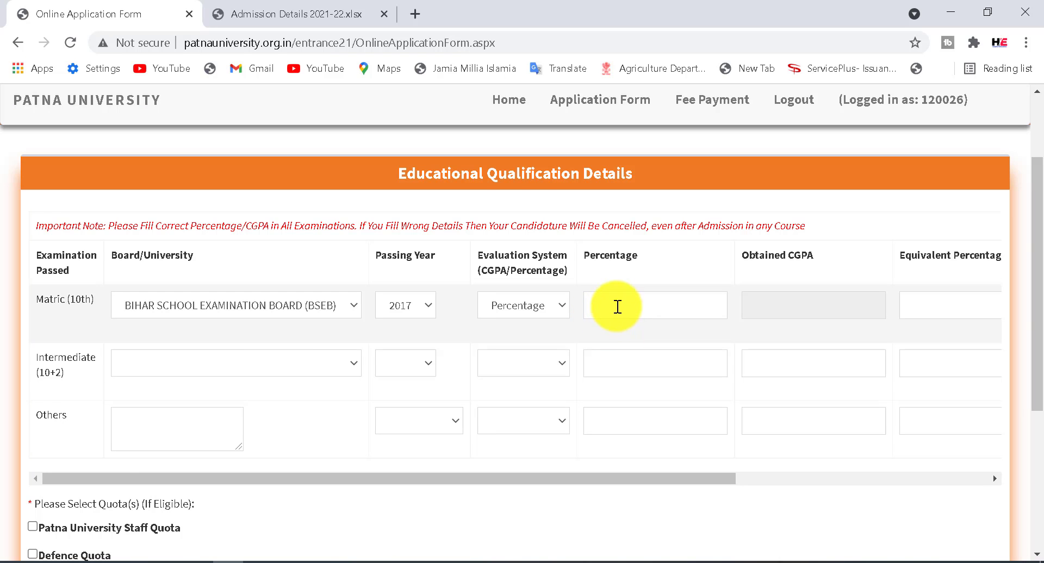
Step: Examine the Matric row's Percentage, Obtained CGPA, Equivalent Percentage, Roll No. and Subjects fields
left_click(609, 304)
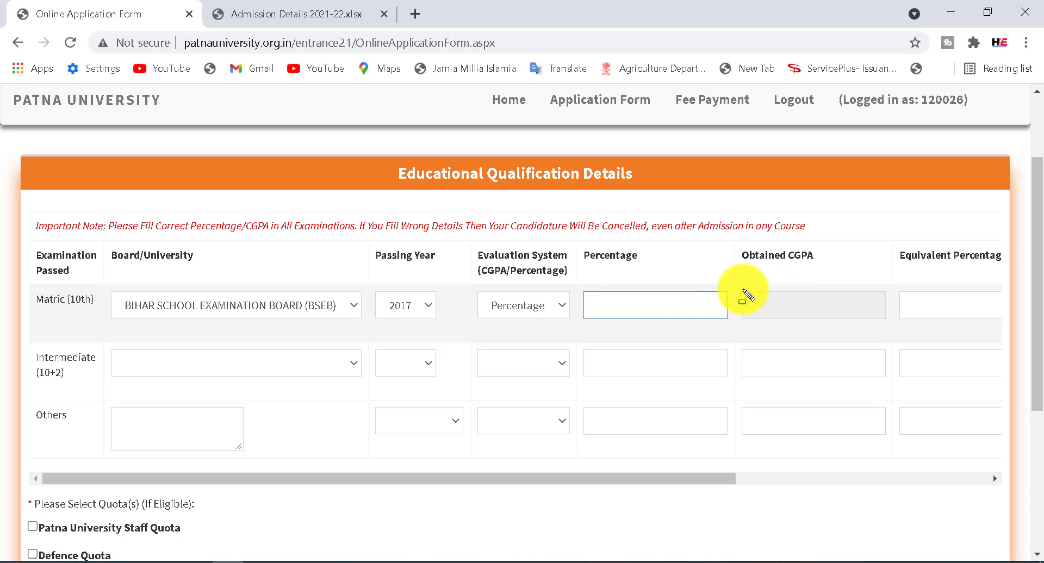
left_click_drag(742, 289, 889, 322)
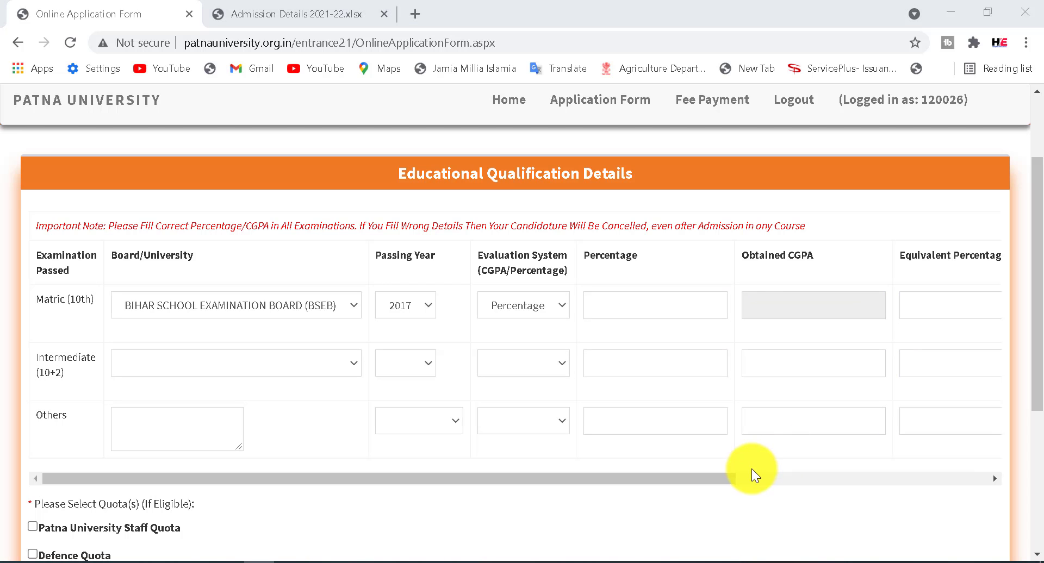
mouse_move(708, 477)
left_mouse_down()
mouse_move(881, 486)
mouse_move(519, 484)
left_mouse_up()
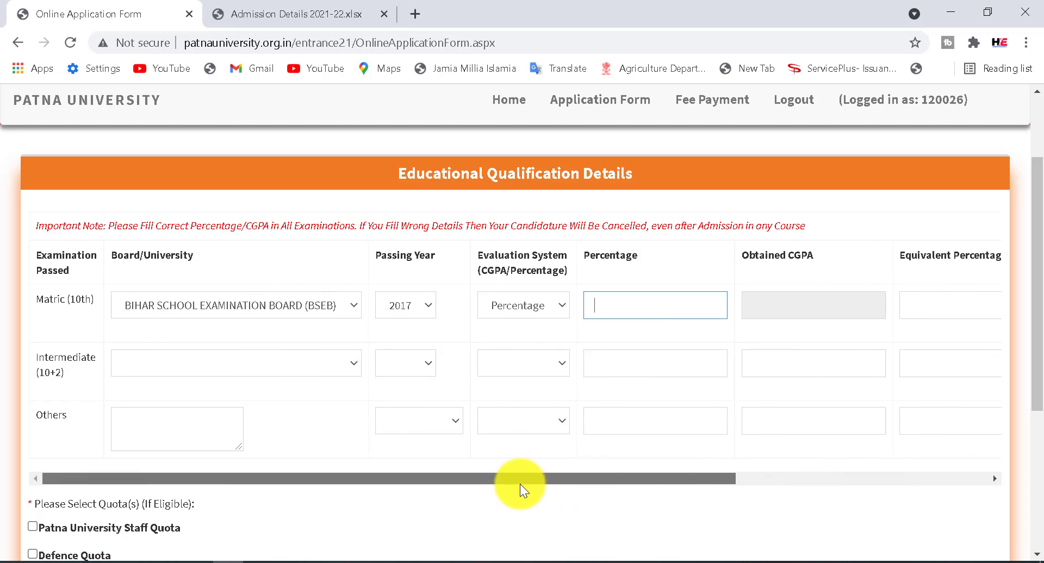
left_click_drag(732, 479, 972, 487)
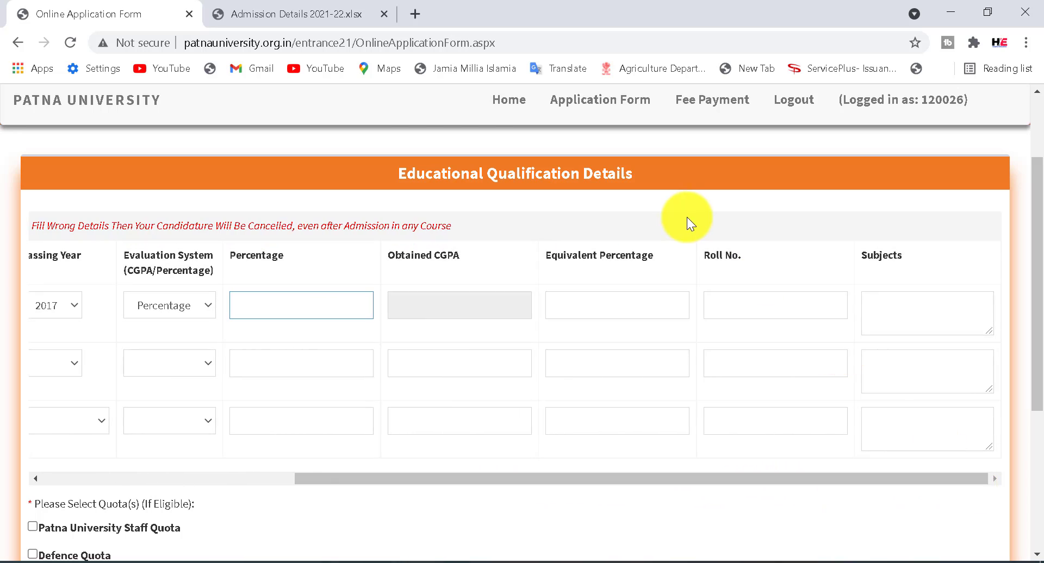
key("ctrl+alt+d")
mouse_move(543, 290)
left_mouse_down()
mouse_move(688, 313)
mouse_move(726, 302)
mouse_move(892, 315)
mouse_move(999, 338)
left_mouse_up()
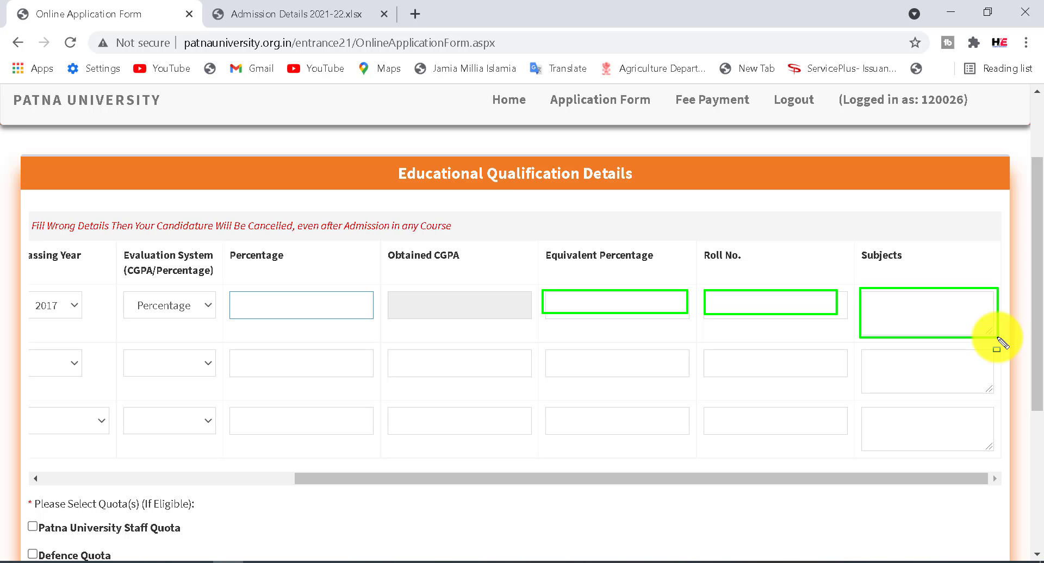
key("Escape")
left_click_drag(855, 479, 552, 481)
Step: Set the Intermediate (10+2) board to BIHAR SCHOOL EXAMINATION BOARD (BSEB), passing year to 2019 and evaluation system to Percentage
left_click(334, 361)
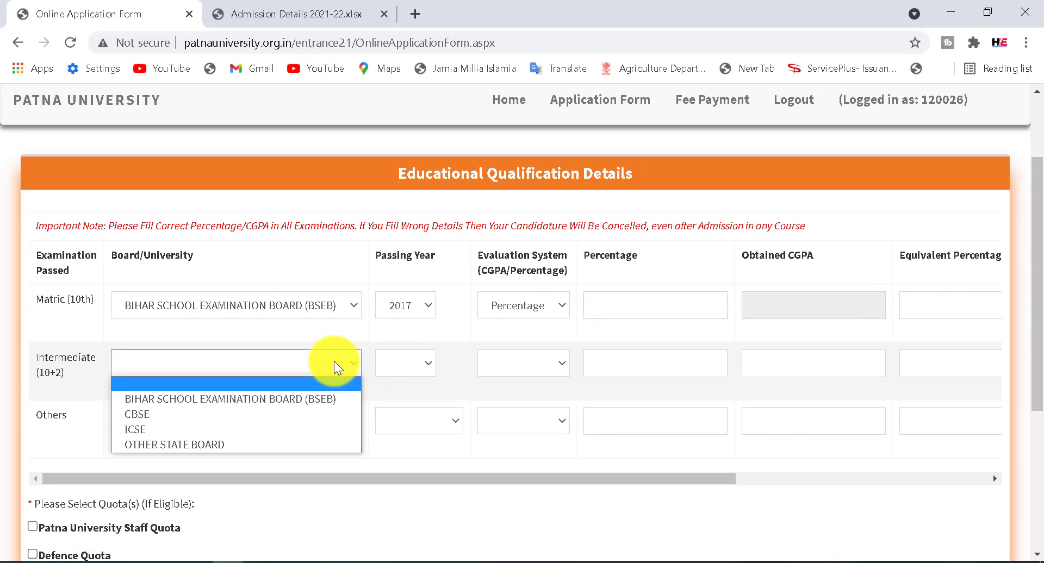
left_click(314, 395)
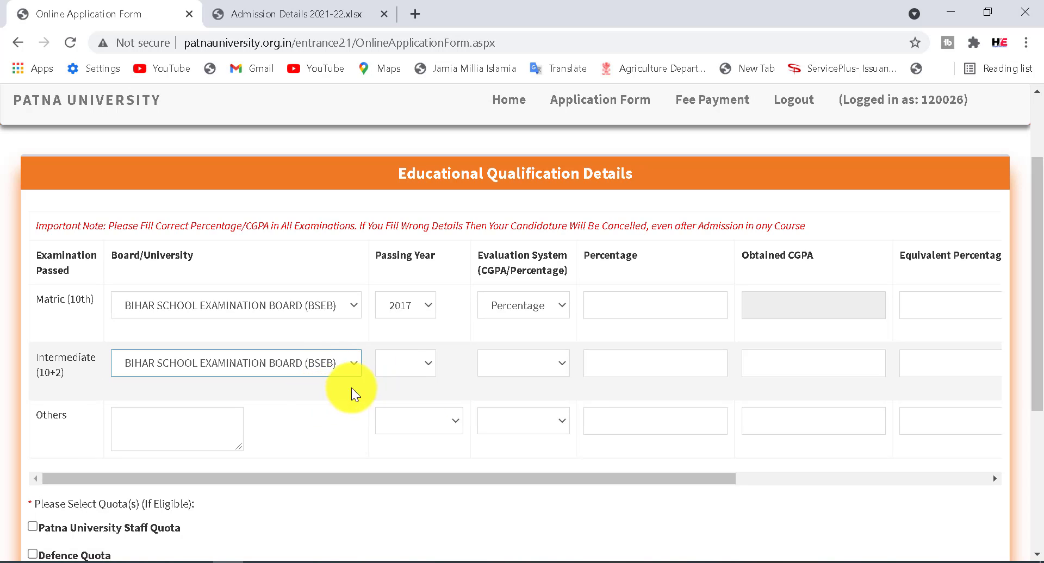
left_click(400, 368)
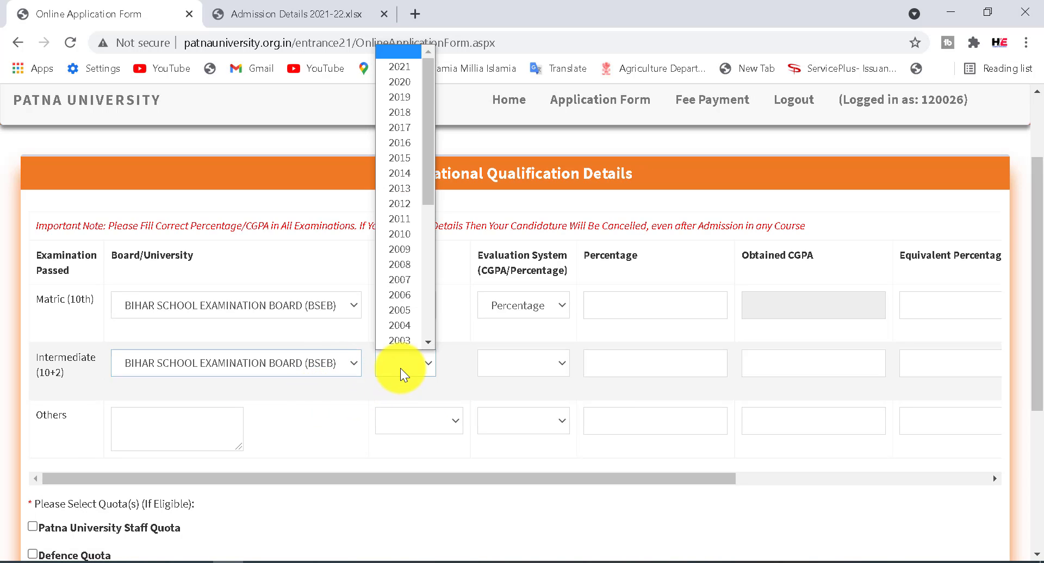
left_click(408, 95)
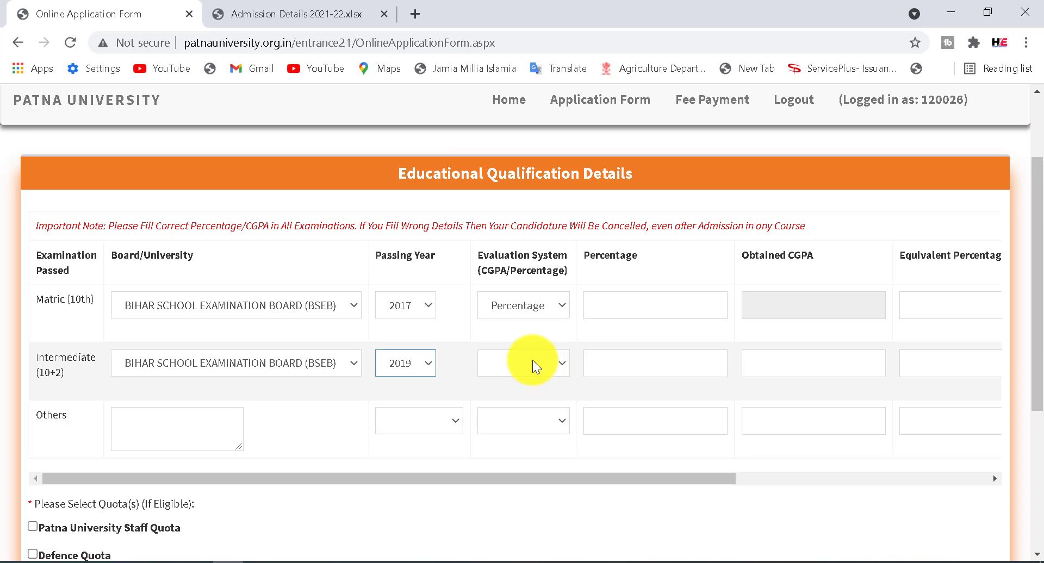
left_click(531, 362)
left_click(525, 398)
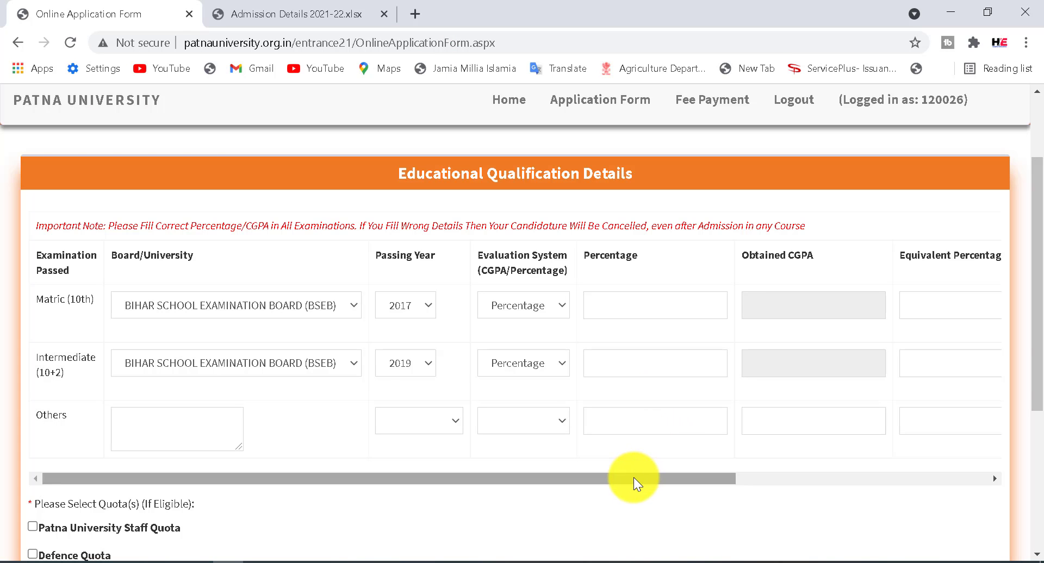
Step: Mark the quota selection as Not applicable and proceed to the Upload Photo & Signature section
left_click_drag(634, 478, 489, 473)
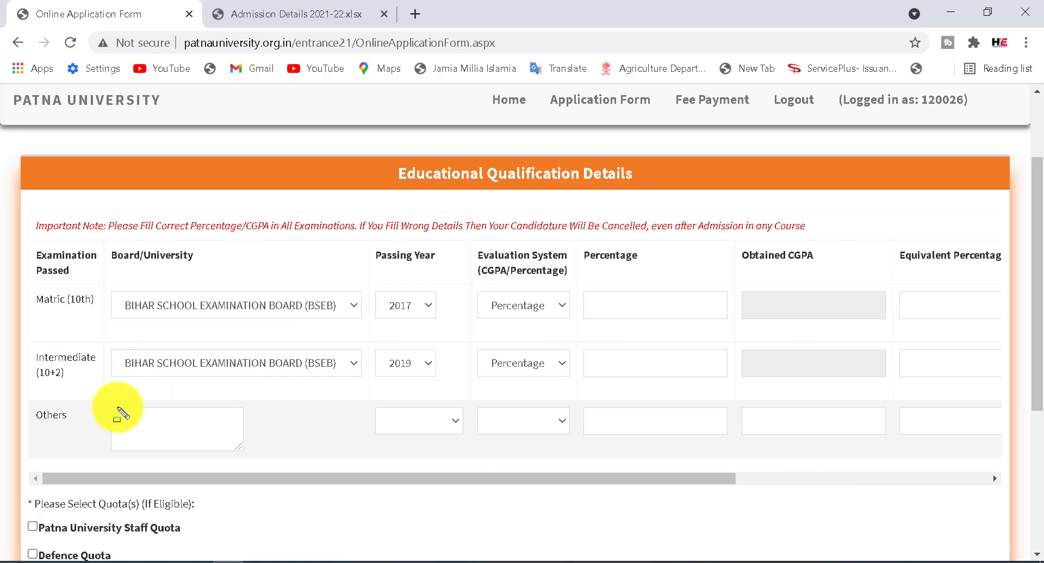
mouse_move(108, 406)
left_mouse_down()
mouse_move(214, 438)
mouse_move(310, 444)
mouse_move(1000, 442)
left_mouse_up()
left_click_drag(1034, 343, 1042, 465)
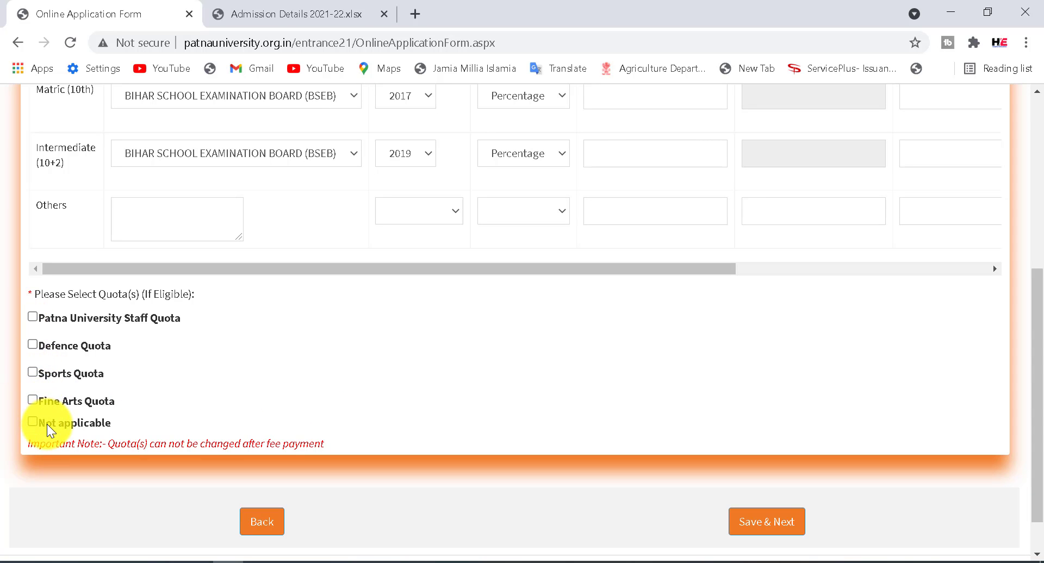
left_click(32, 422)
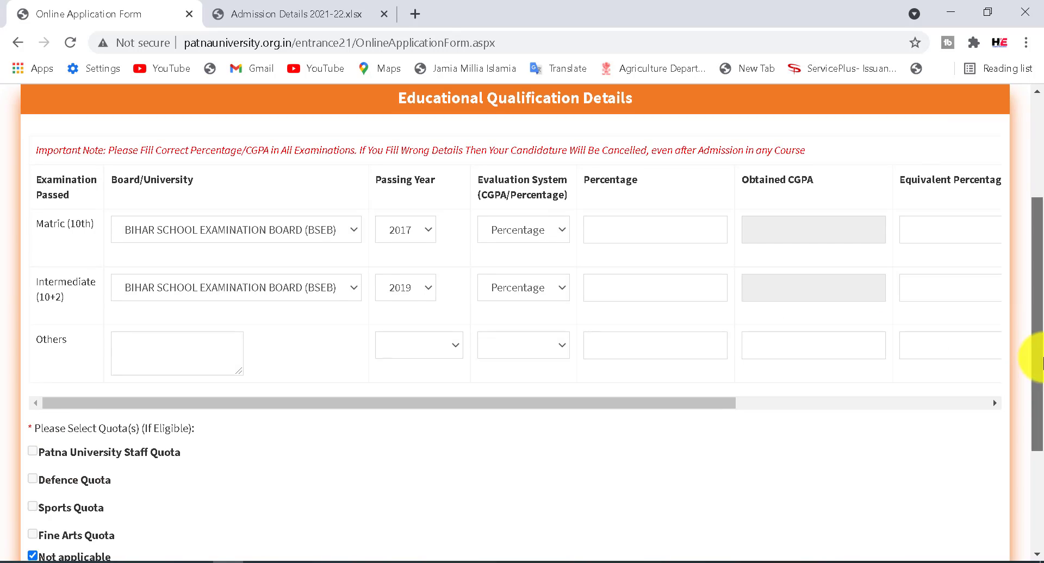
left_click_drag(1037, 354, 1042, 446)
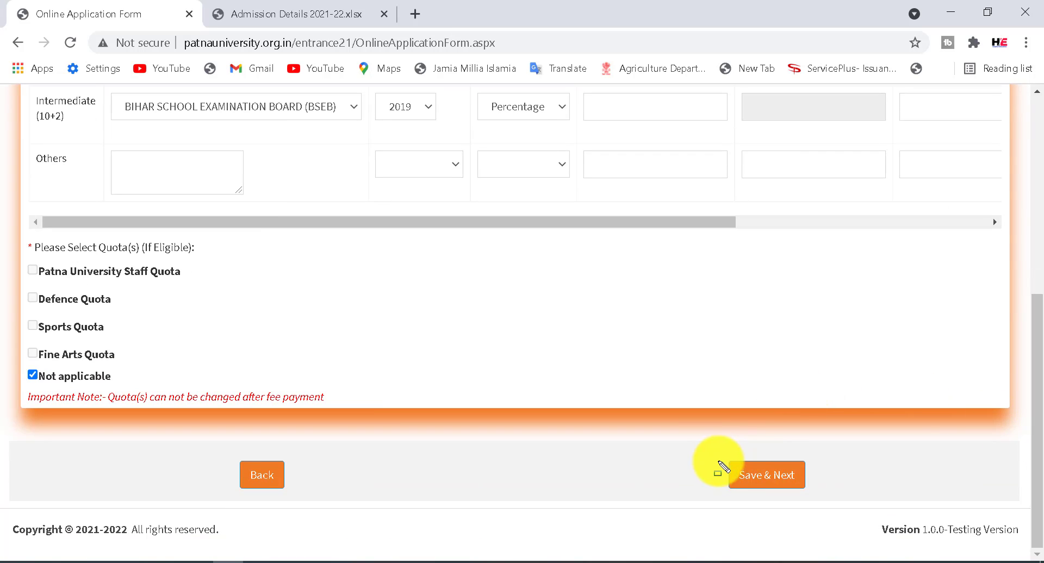
left_click_drag(709, 461, 833, 496)
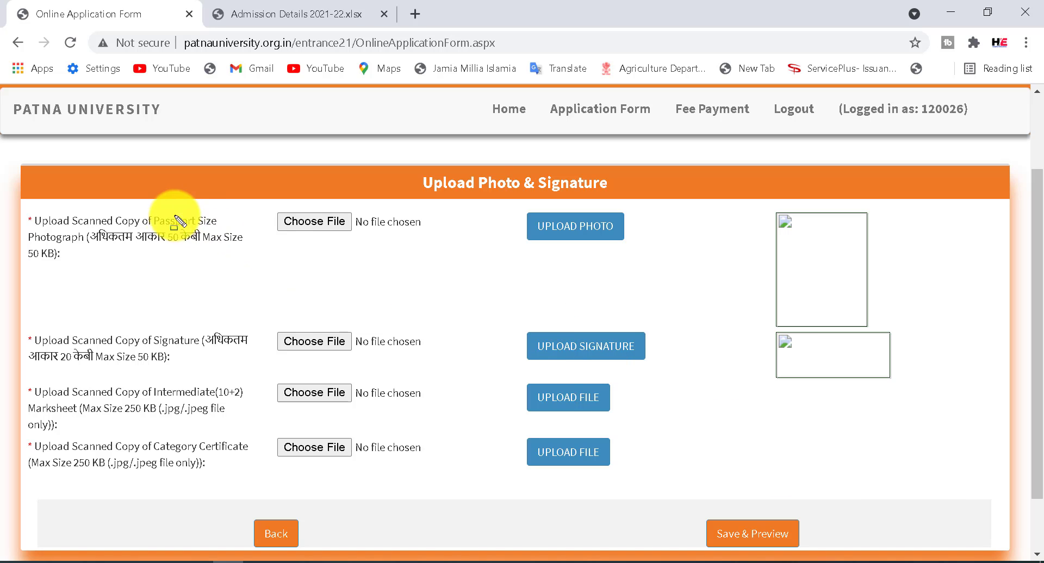
Step: Examine the file size and format requirements for the passport photograph, Intermediate (10+2) marksheet and category certificate uploads
left_click_drag(191, 245, 246, 245)
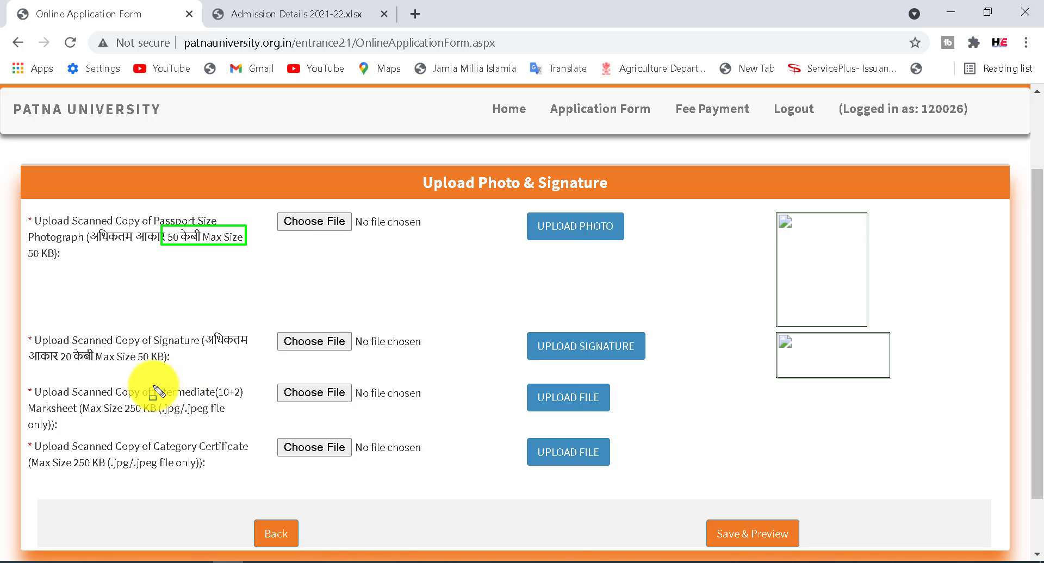
left_click_drag(147, 382, 262, 401)
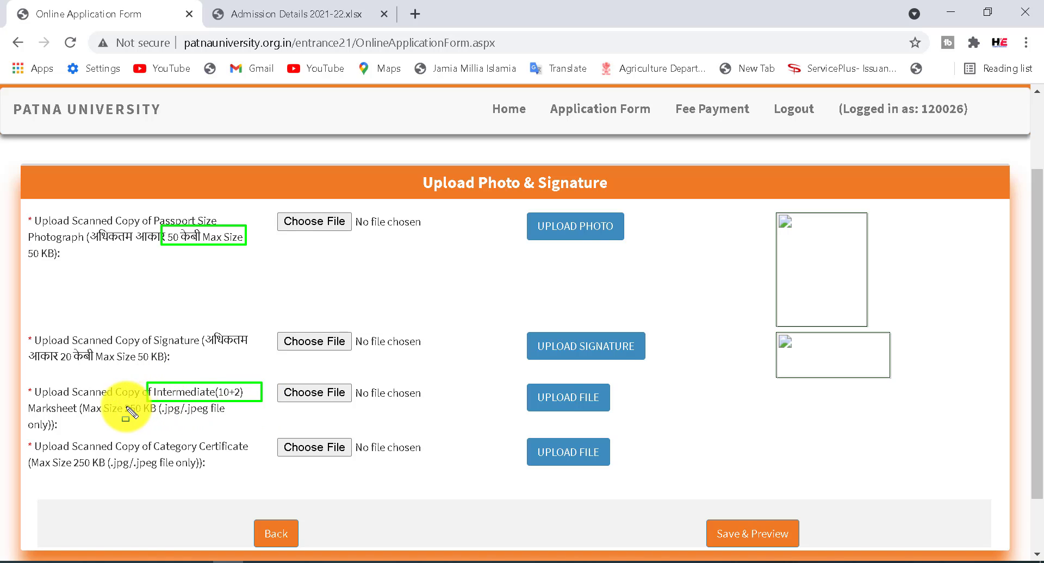
left_click_drag(118, 402, 166, 418)
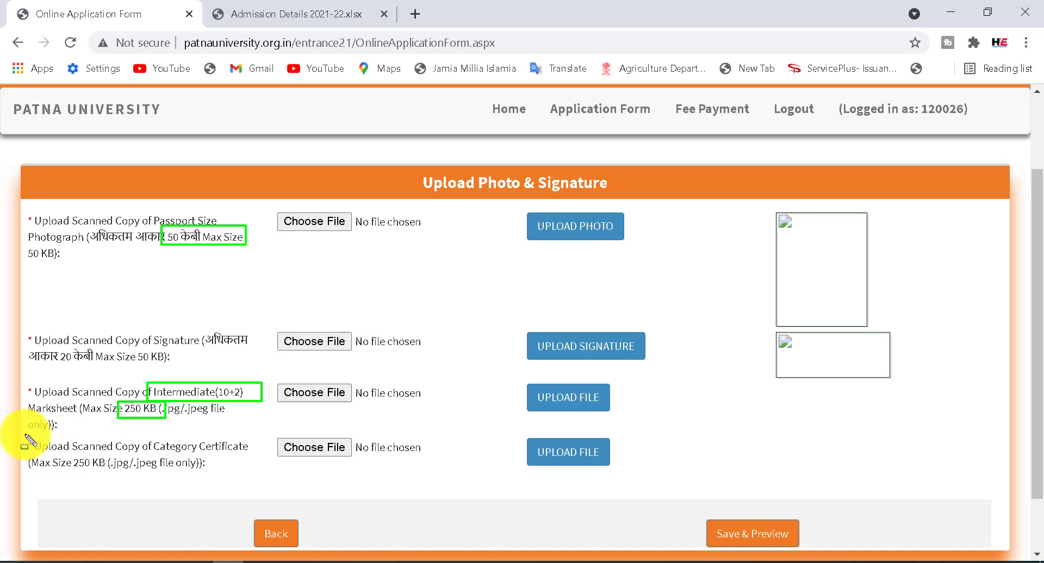
left_click_drag(24, 435, 79, 461)
left_click_drag(145, 451, 259, 481)
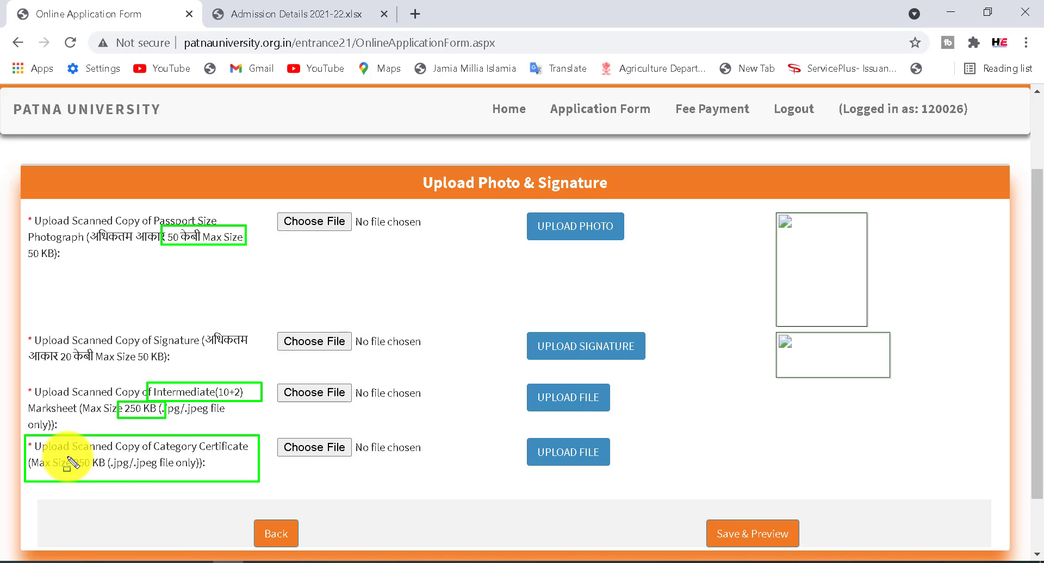
left_click_drag(67, 456, 107, 473)
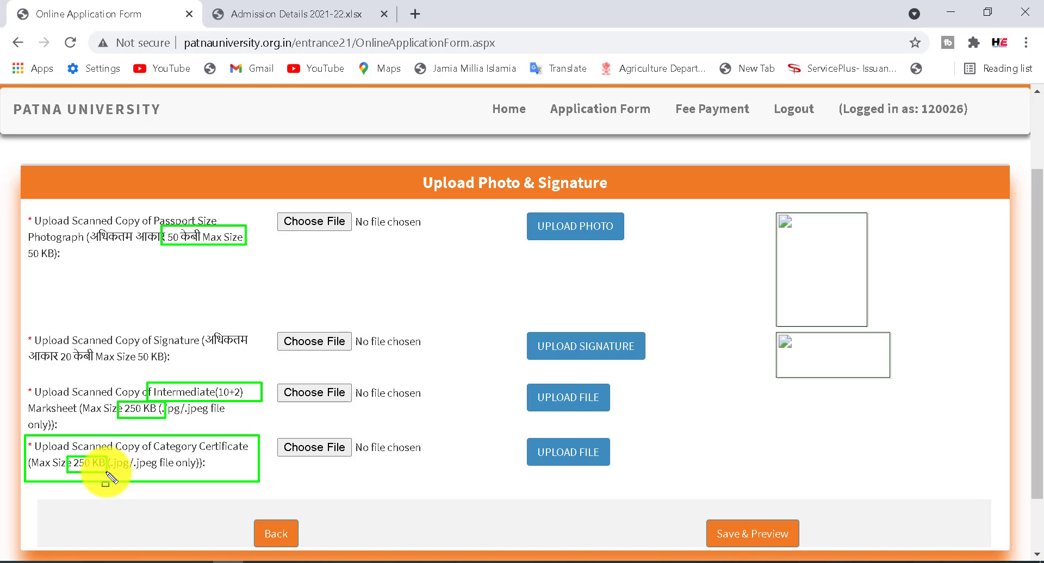
key("Escape")
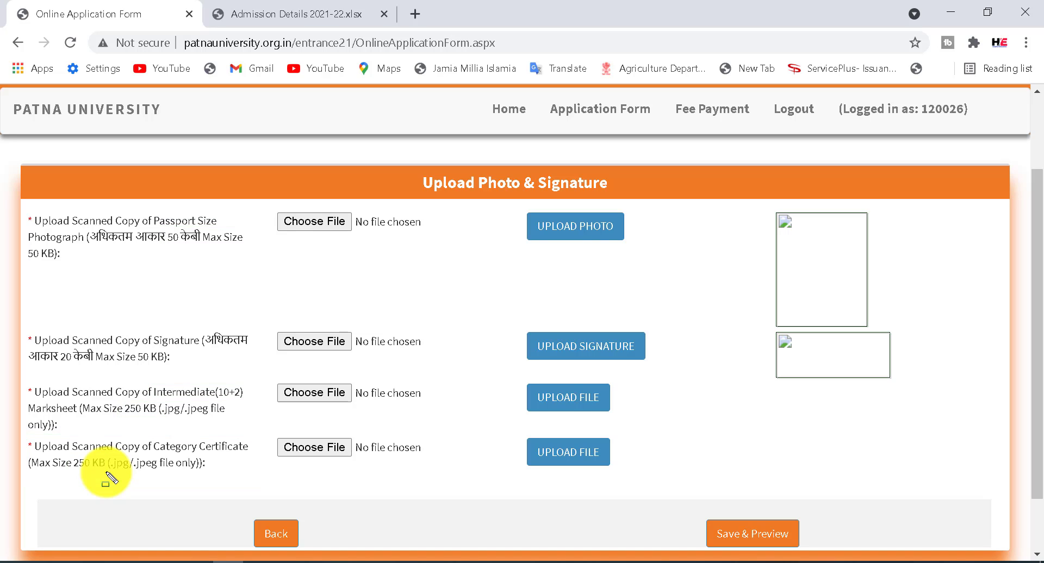
Step: Upload the image file "Photo less then 20kb" as the passport size photograph and check its preview
left_click(310, 224)
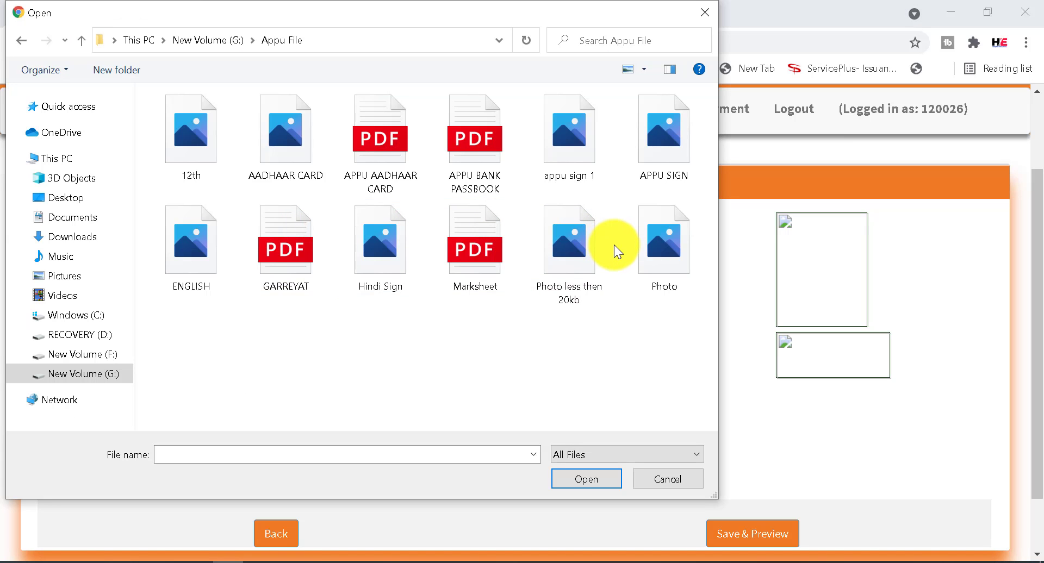
left_click(584, 250)
left_click(594, 482)
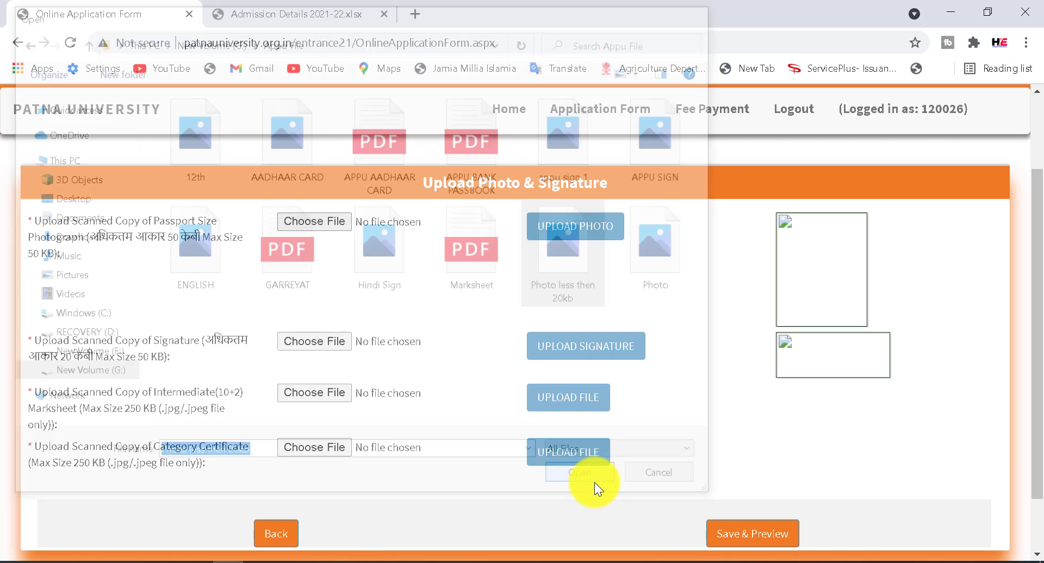
left_click(566, 234)
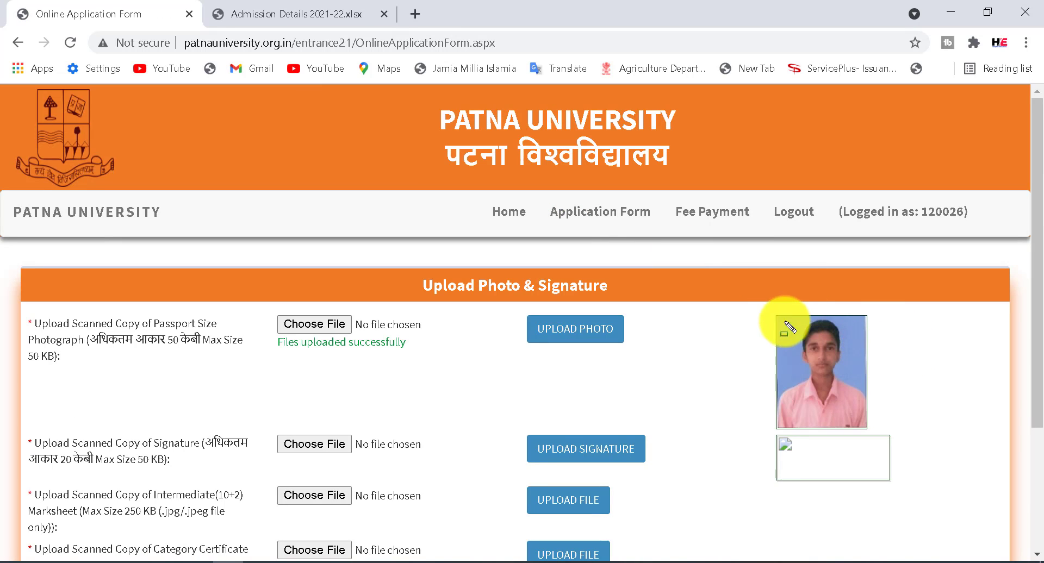
left_click_drag(766, 309, 911, 434)
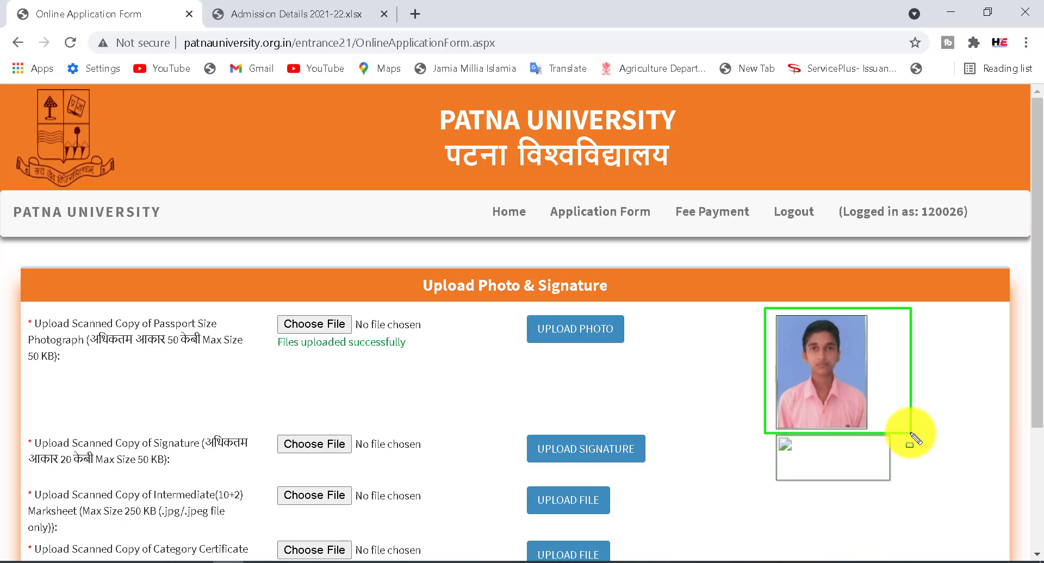
key("Escape")
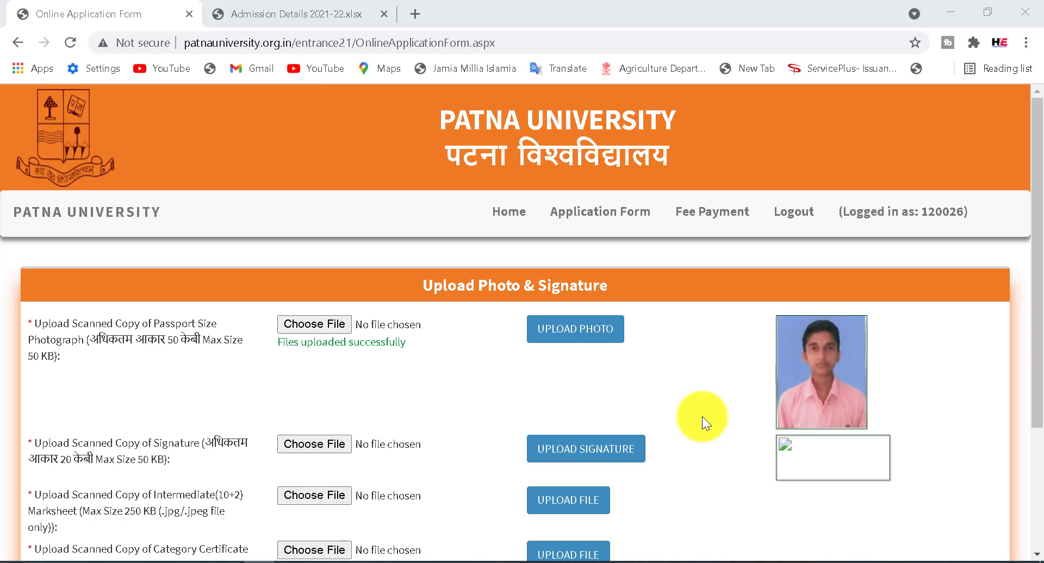
Step: Upload ENGLISH.jpg as the scanned signature
left_click(311, 445)
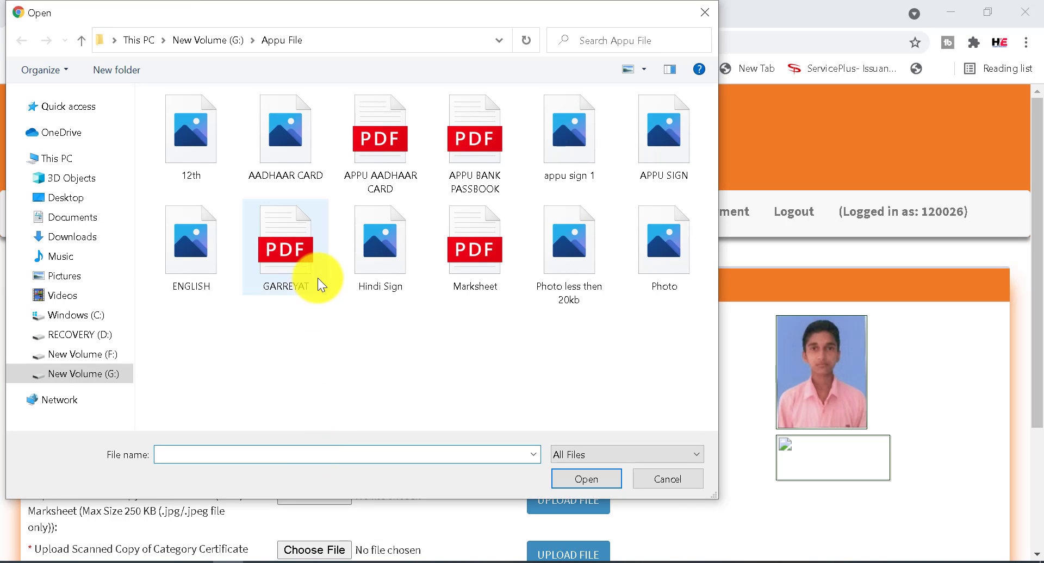
left_click(204, 283)
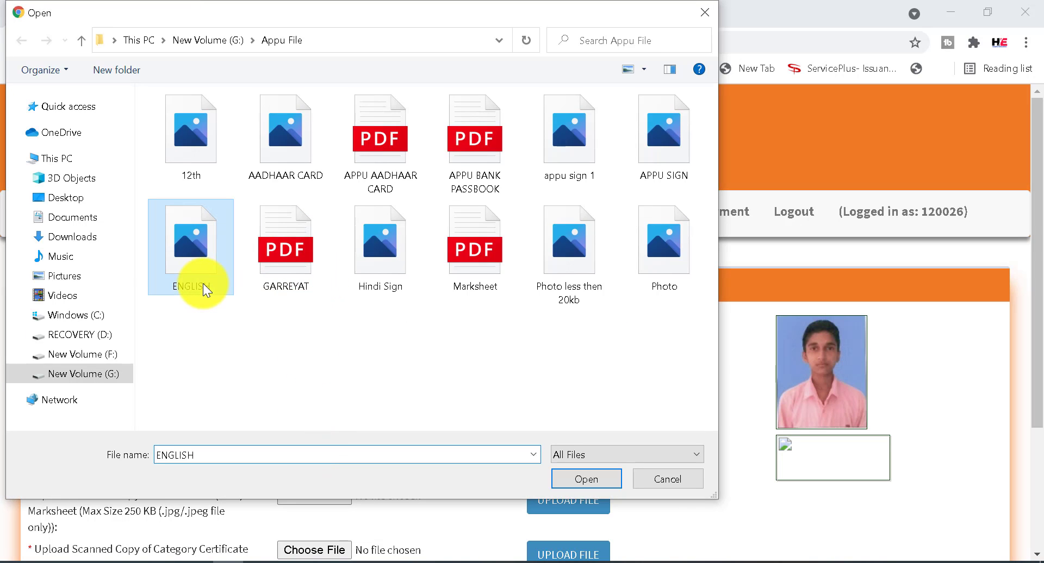
left_click(587, 474)
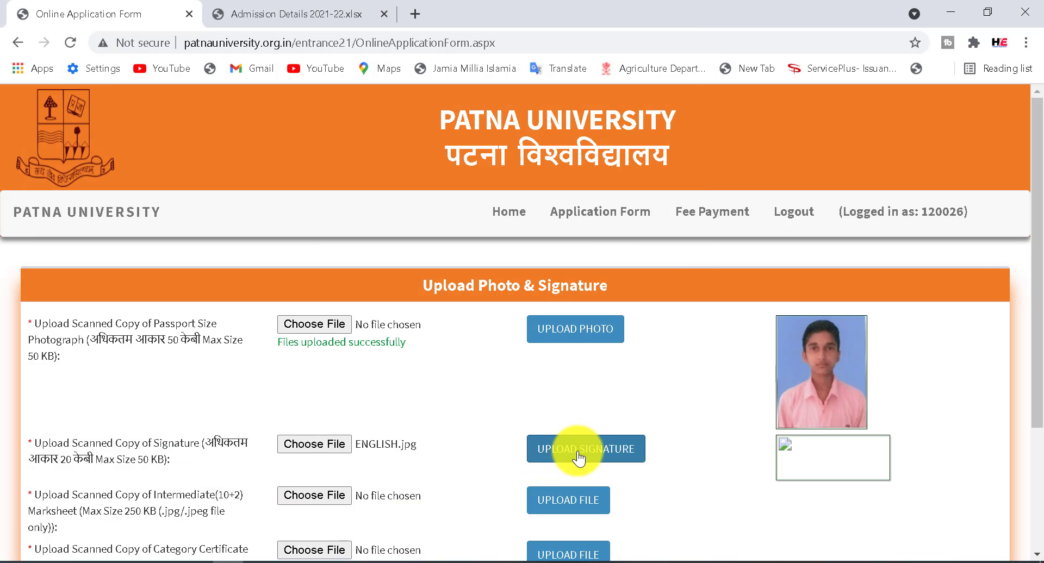
left_click(575, 458)
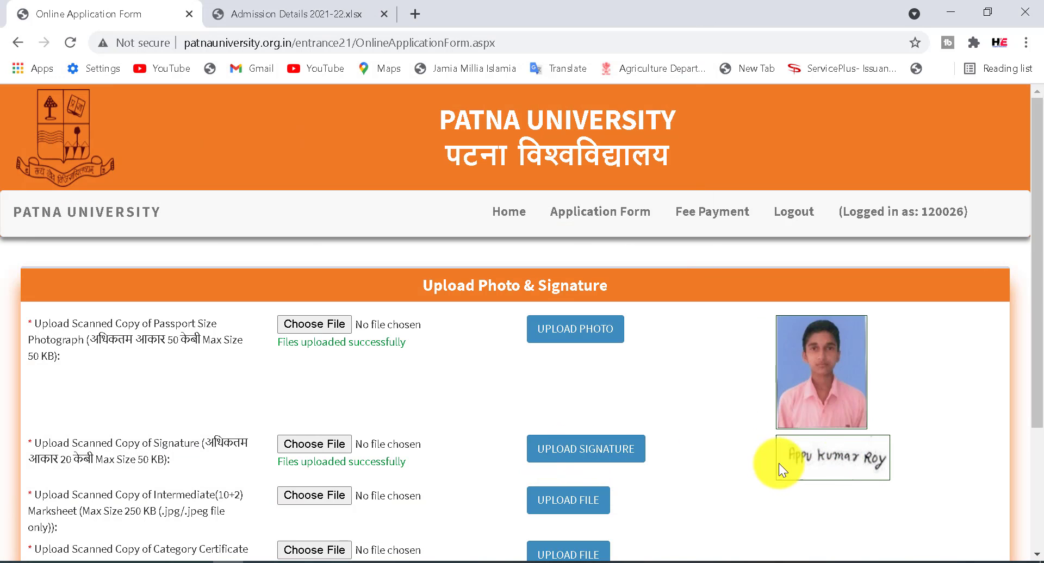
Step: Upload the scanned Intermediate (10+2) marksheet and category certificate, and dismiss the upload message
left_click_drag(1039, 411, 1041, 446)
scroll(1040, 447, "down", 1)
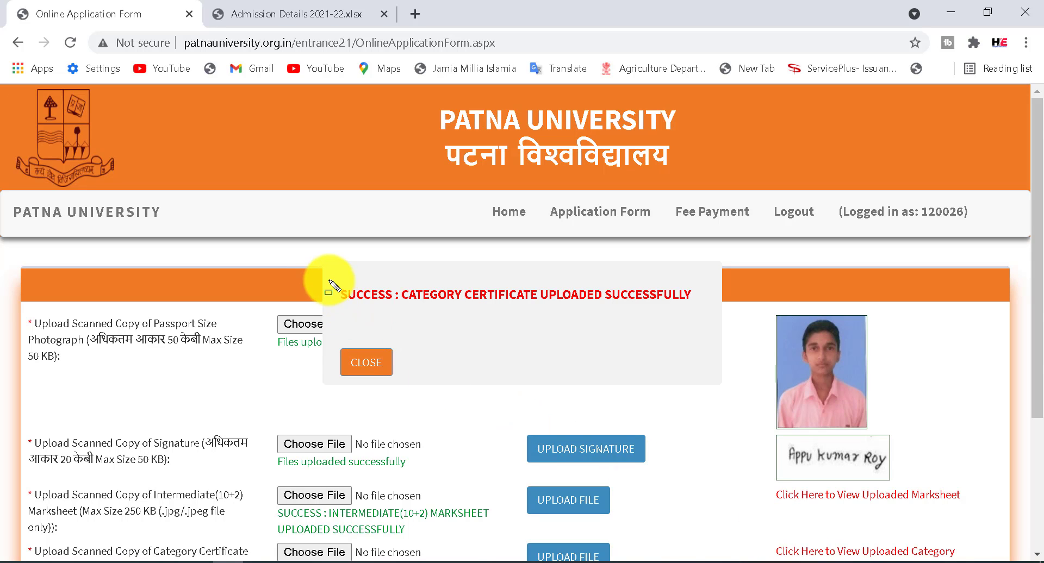
mouse_move(329, 280)
left_mouse_down()
mouse_move(473, 319)
mouse_move(725, 315)
left_mouse_up()
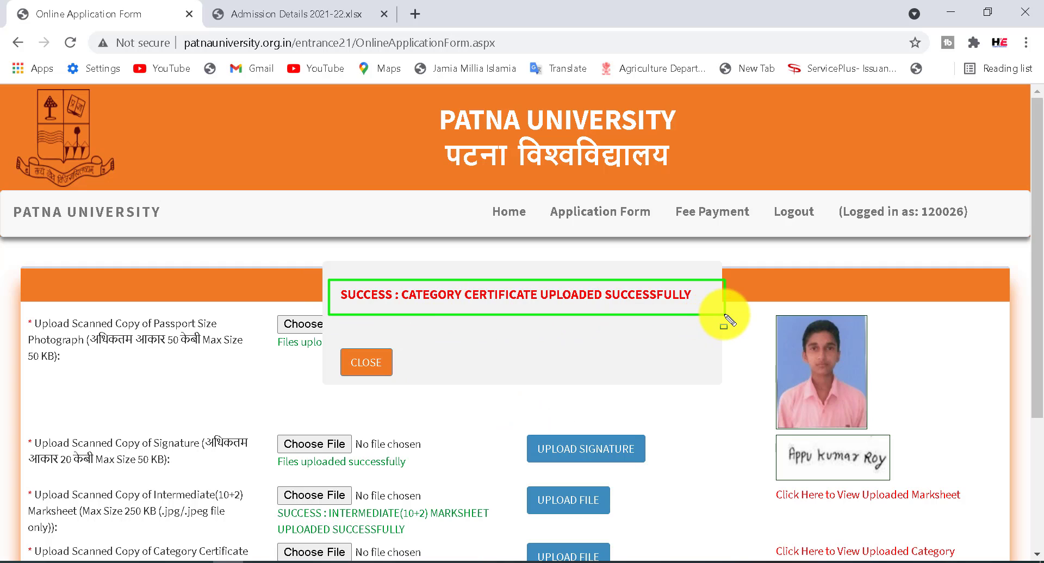
left_click(365, 362)
left_click_drag(1037, 269, 1026, 415)
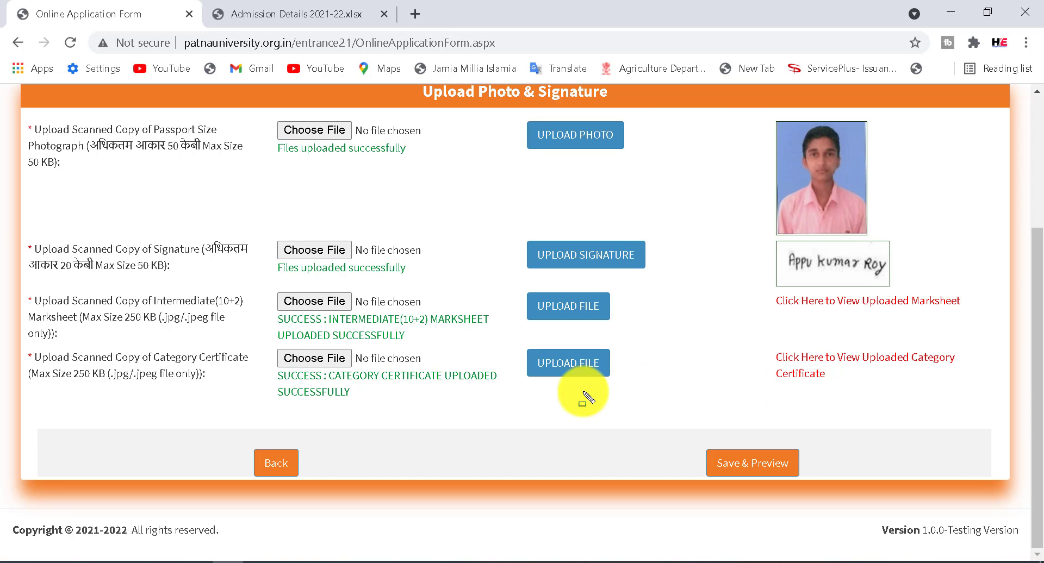
Step: Check the upload status of the marksheet and category certificate, and save the form to open its preview
mouse_move(259, 303)
left_mouse_down()
mouse_move(276, 343)
mouse_move(368, 400)
mouse_move(529, 415)
left_mouse_up()
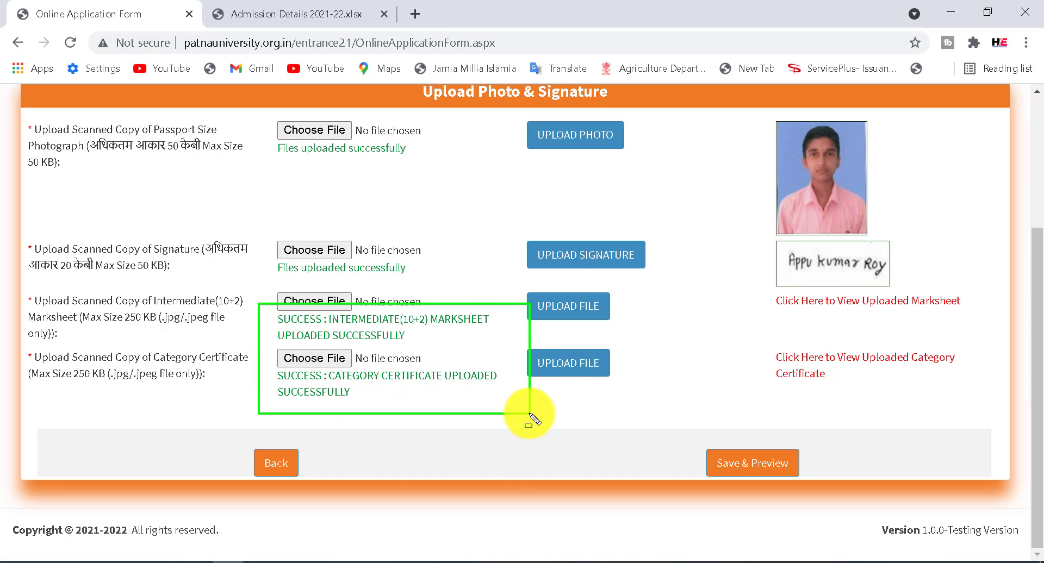
key("Escape")
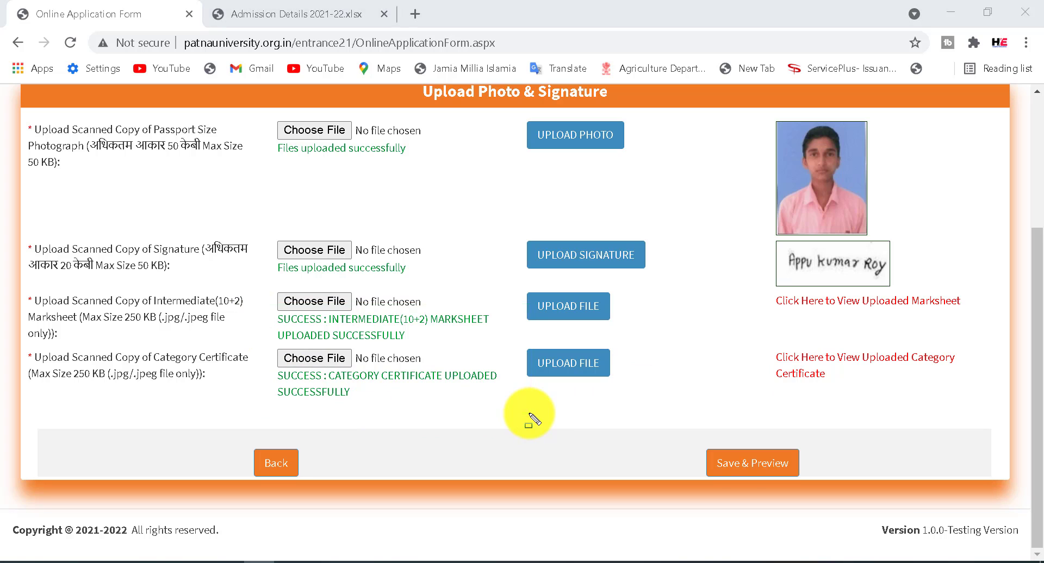
left_click(753, 467)
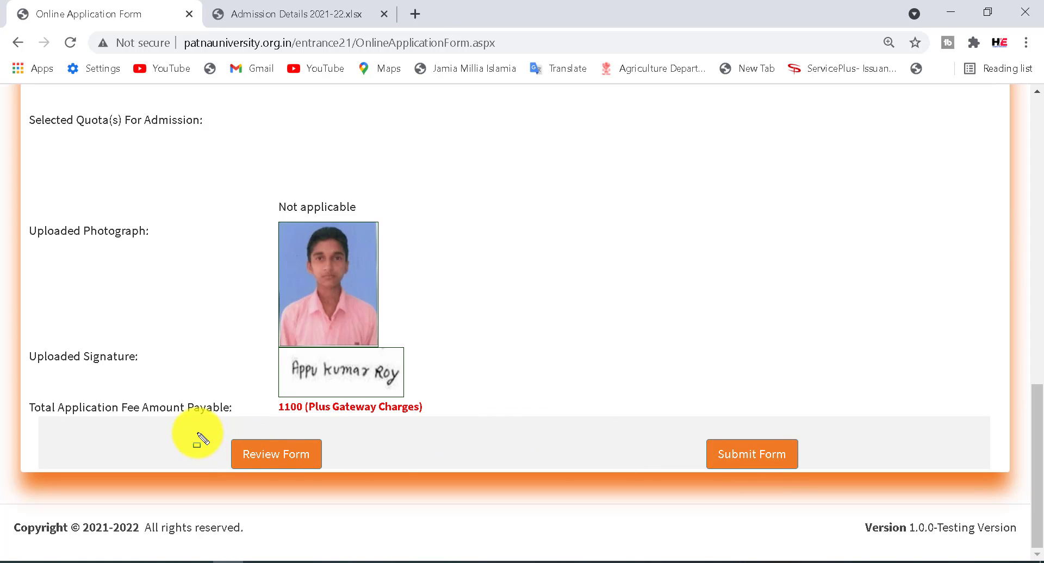
Step: Submit the previewed application form and accept the prompt to continue to payment
left_click_drag(209, 435, 390, 488)
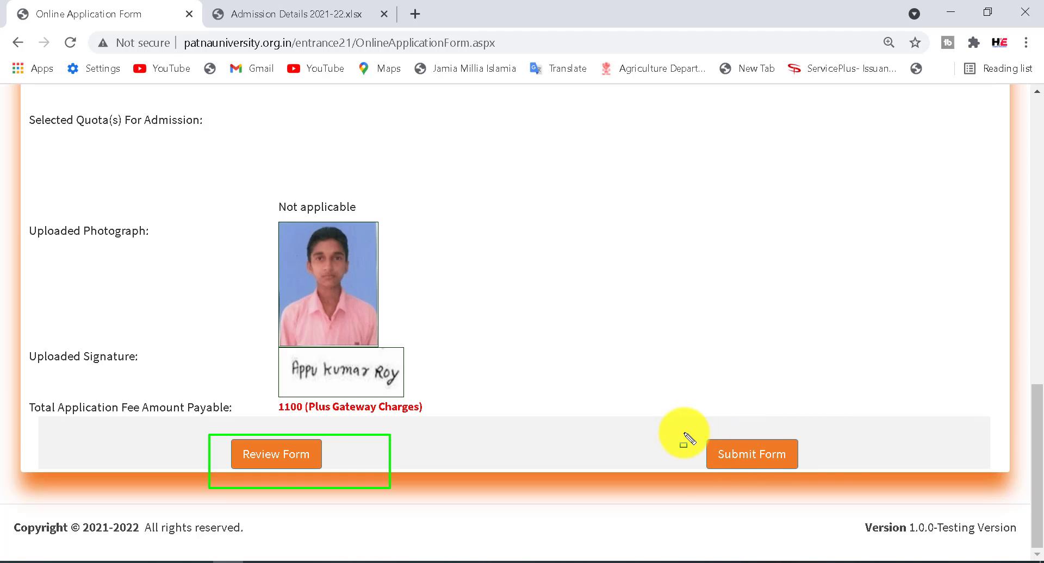
left_click_drag(683, 432, 839, 479)
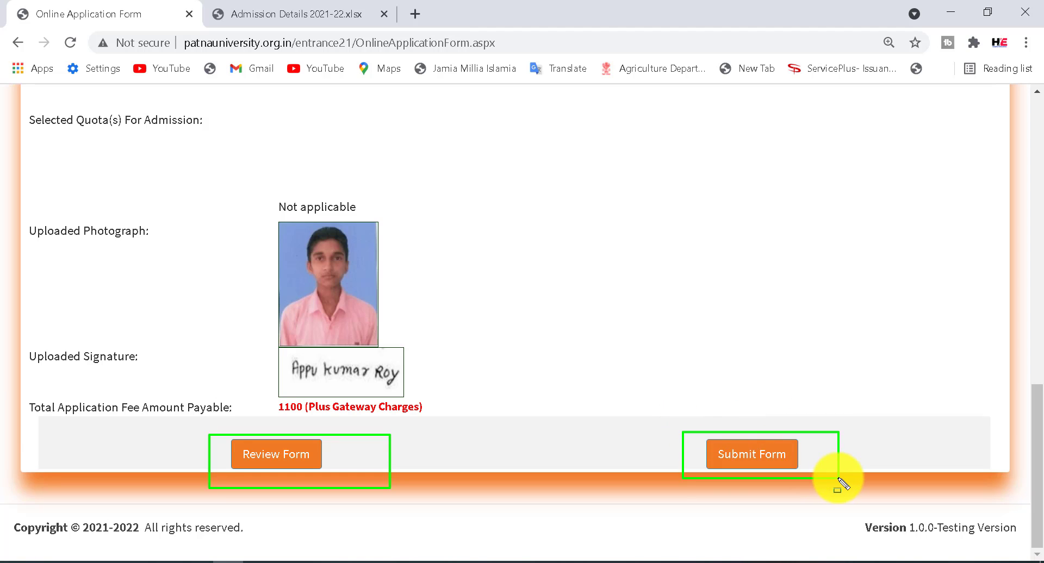
left_click(749, 463)
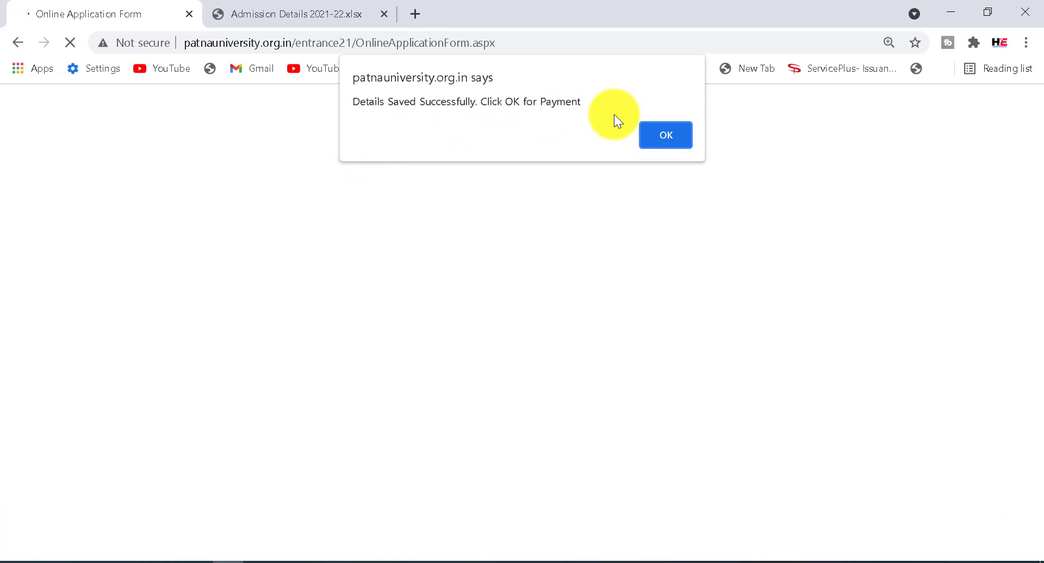
left_click(674, 137)
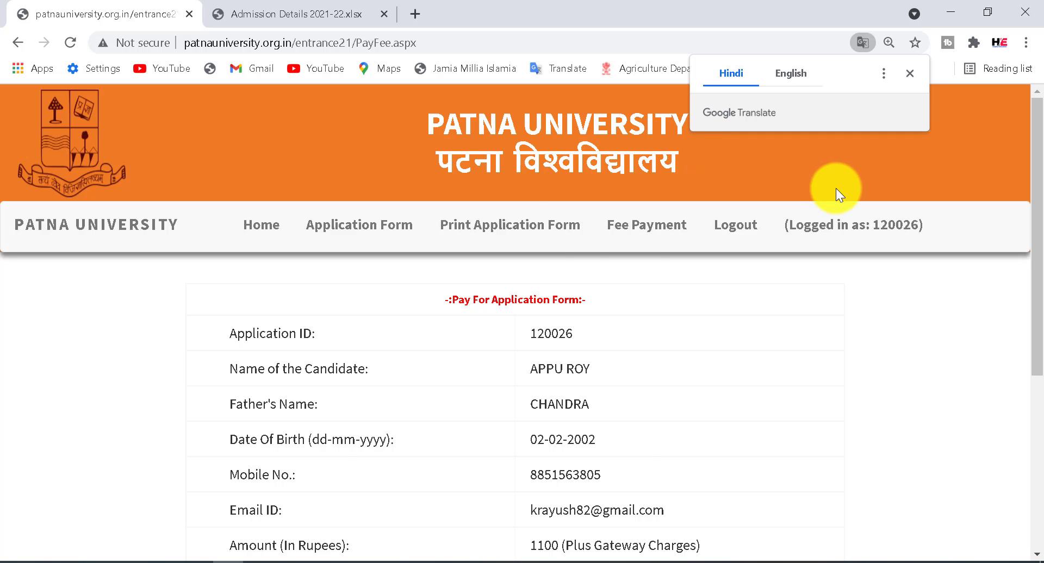
Step: Review the application fee amount and the refund and payment notes, and proceed to pay for the application form
scroll(836, 188, "down", 5)
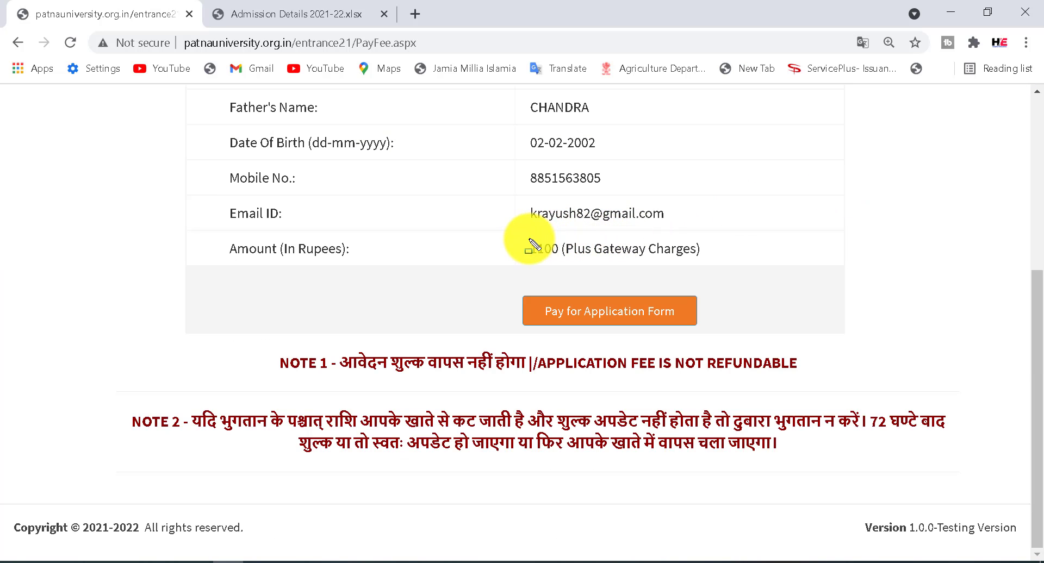
left_click_drag(515, 235, 735, 262)
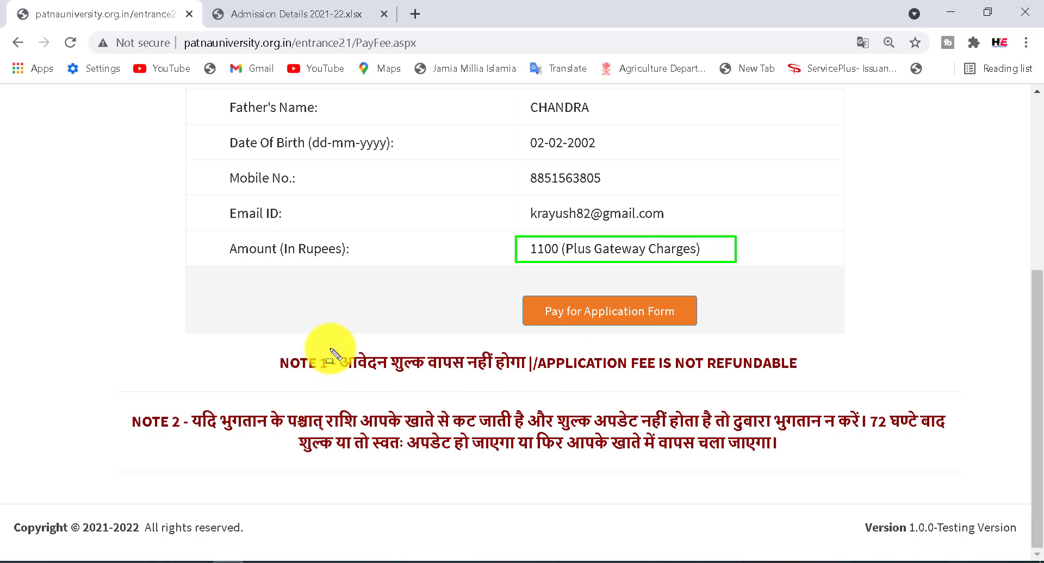
mouse_move(326, 343)
left_mouse_down()
mouse_move(386, 364)
mouse_move(847, 384)
left_mouse_up()
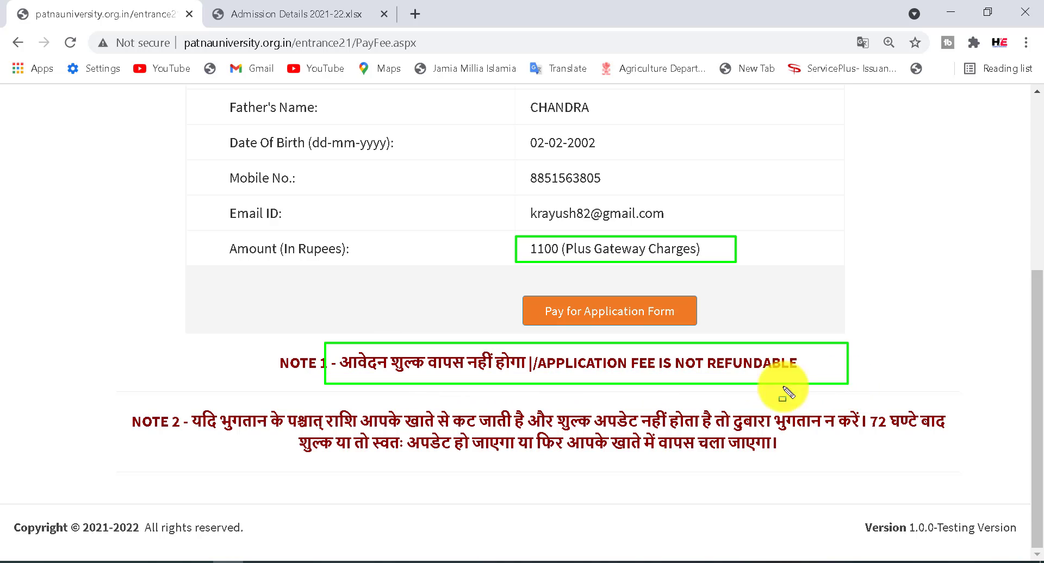
mouse_move(176, 403)
left_mouse_down()
mouse_move(222, 438)
mouse_move(931, 430)
mouse_move(991, 435)
mouse_move(1012, 463)
left_mouse_up()
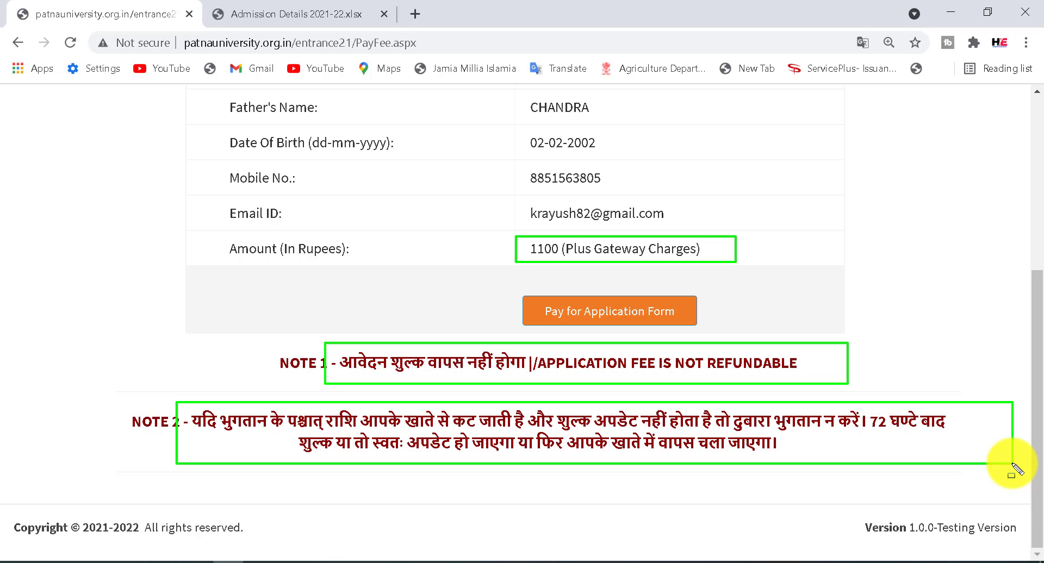
mouse_move(500, 288)
left_mouse_down()
mouse_move(633, 321)
mouse_move(732, 330)
left_mouse_up()
key("Escape")
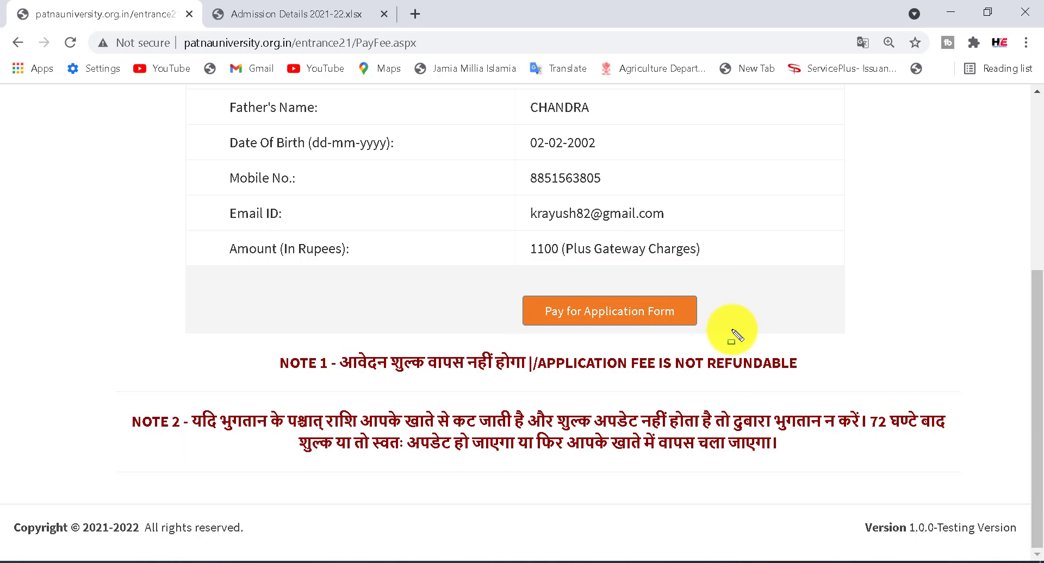
left_click(625, 321)
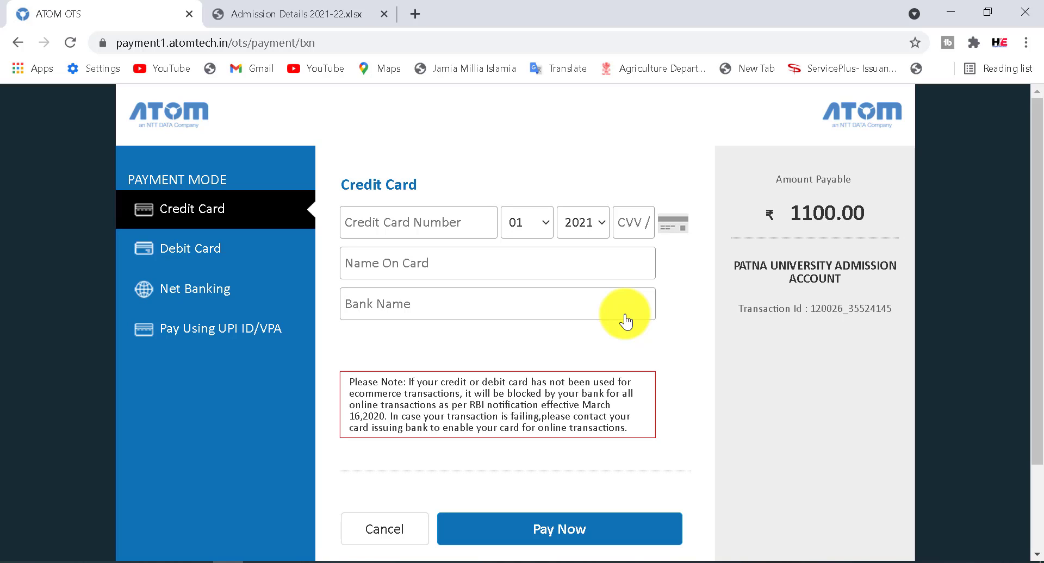
Step: Review the amount payable and the credit card payment form, including card number, expiry, CVV, cardholder name and bank name fields
key("ctrl+2")
left_click_drag(785, 191, 890, 229)
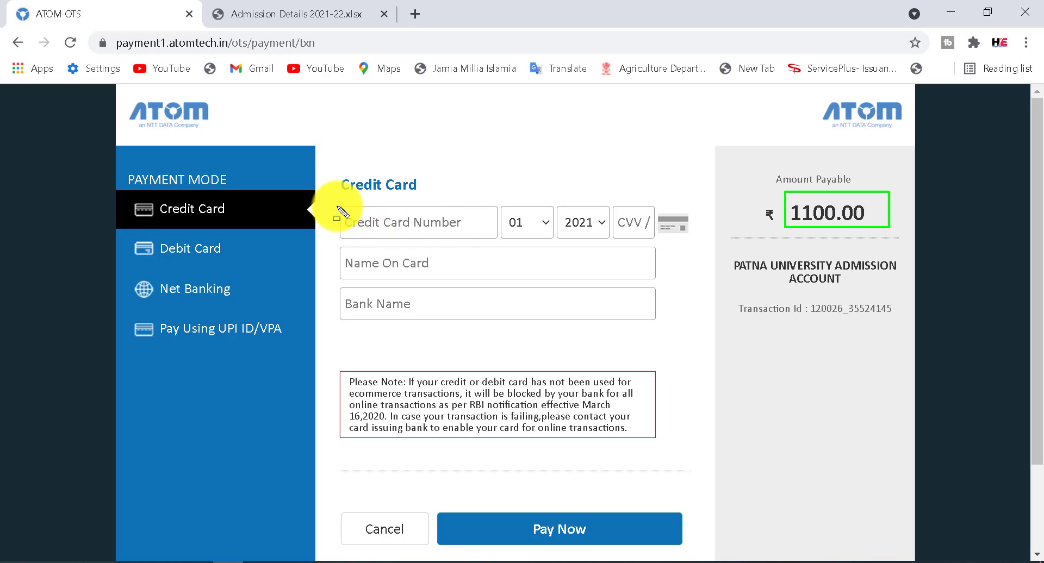
left_click_drag(337, 206, 481, 243)
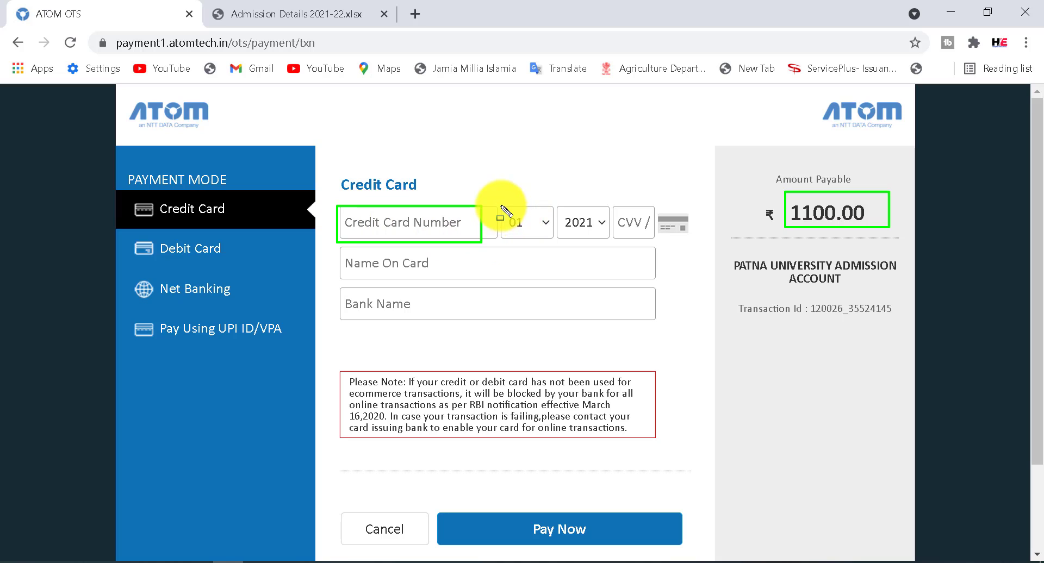
mouse_move(501, 204)
left_mouse_down()
mouse_move(540, 228)
mouse_move(653, 237)
left_mouse_up()
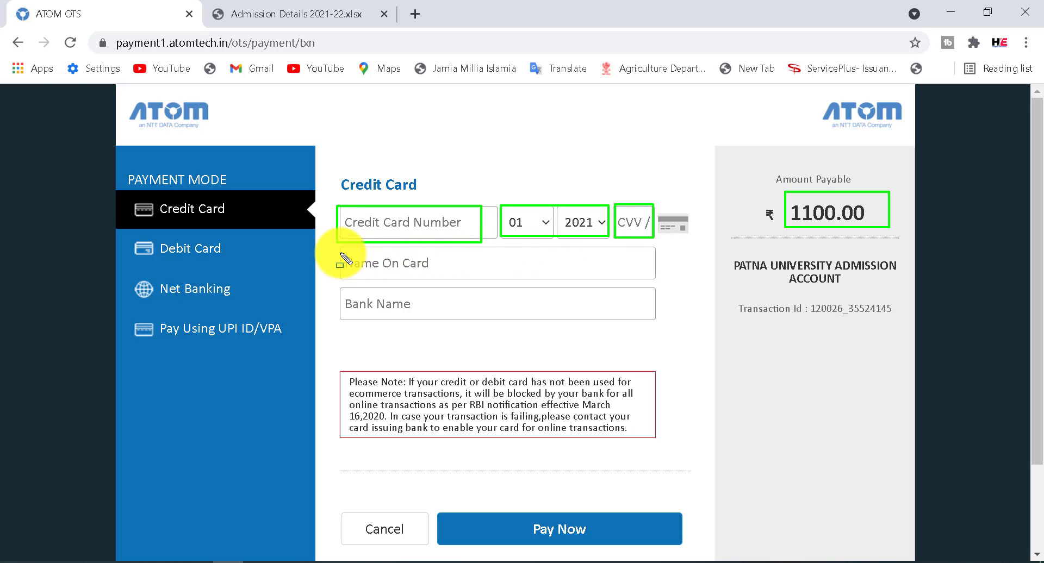
mouse_move(342, 248)
left_mouse_down()
mouse_move(403, 268)
mouse_move(514, 274)
left_mouse_up()
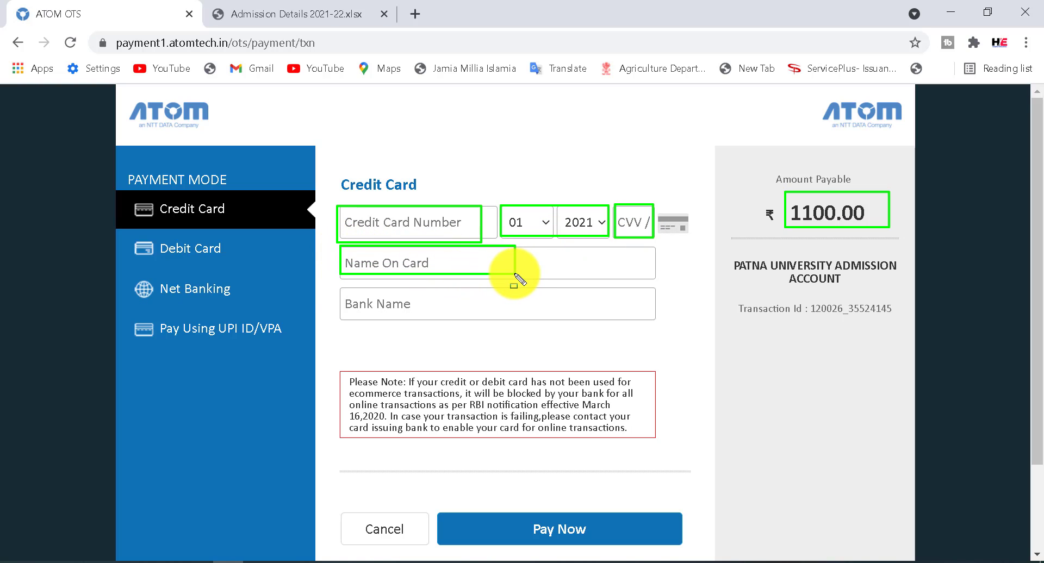
left_click_drag(338, 289, 498, 319)
mouse_move(489, 503)
left_mouse_down()
mouse_move(531, 527)
mouse_move(648, 548)
left_mouse_up()
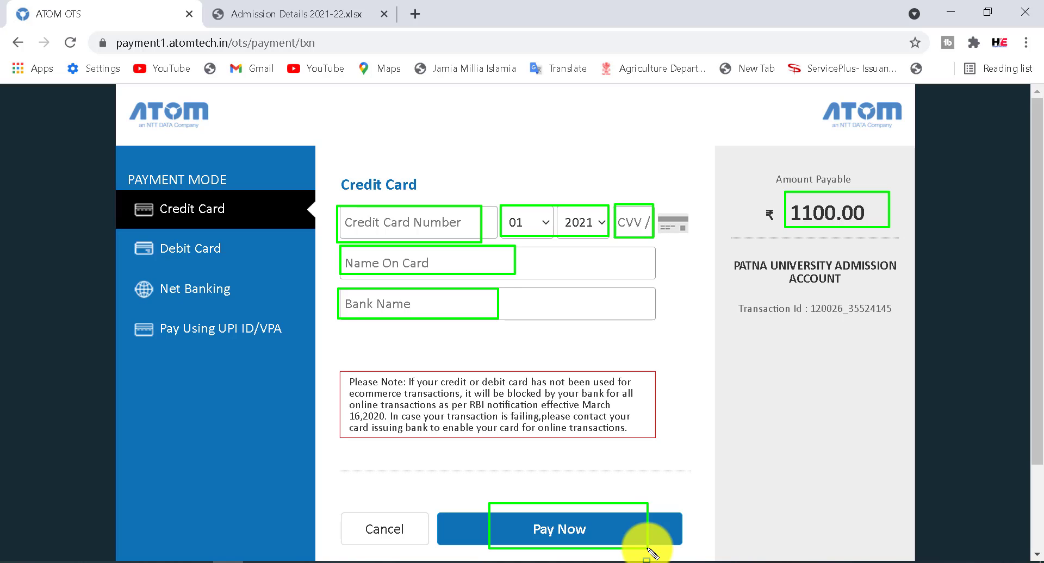
Step: Review the debit card form, switch the payment mode to UPI ID/VPA, and examine its payer virtual address and payer name fields
left_click(194, 255)
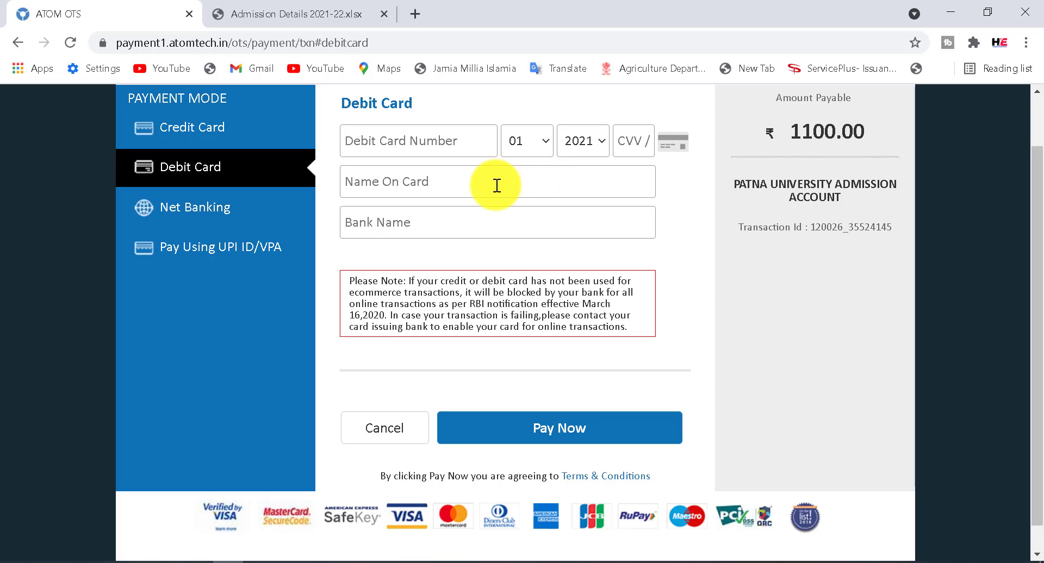
left_click(260, 265)
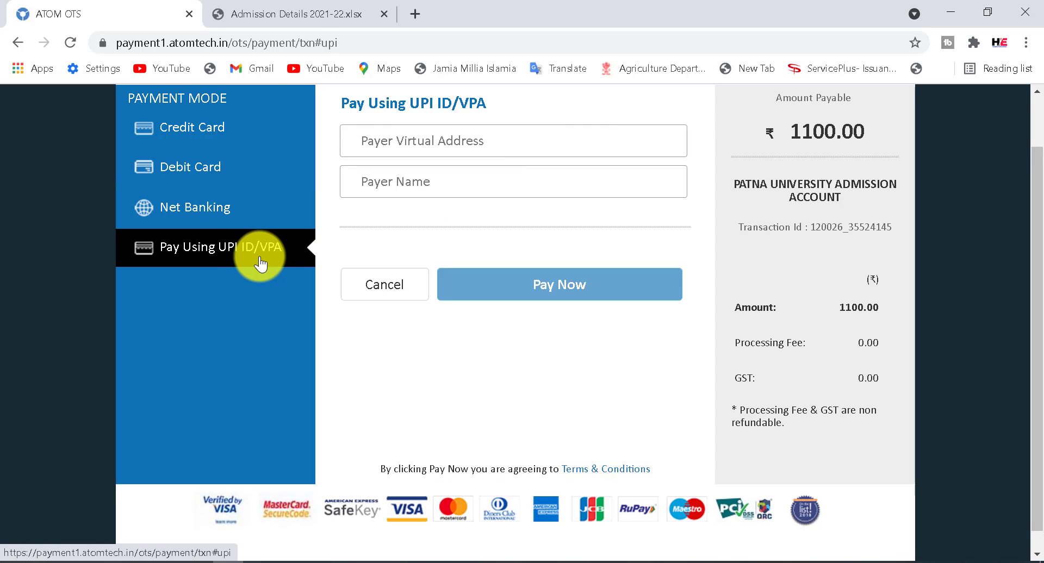
left_click(452, 142)
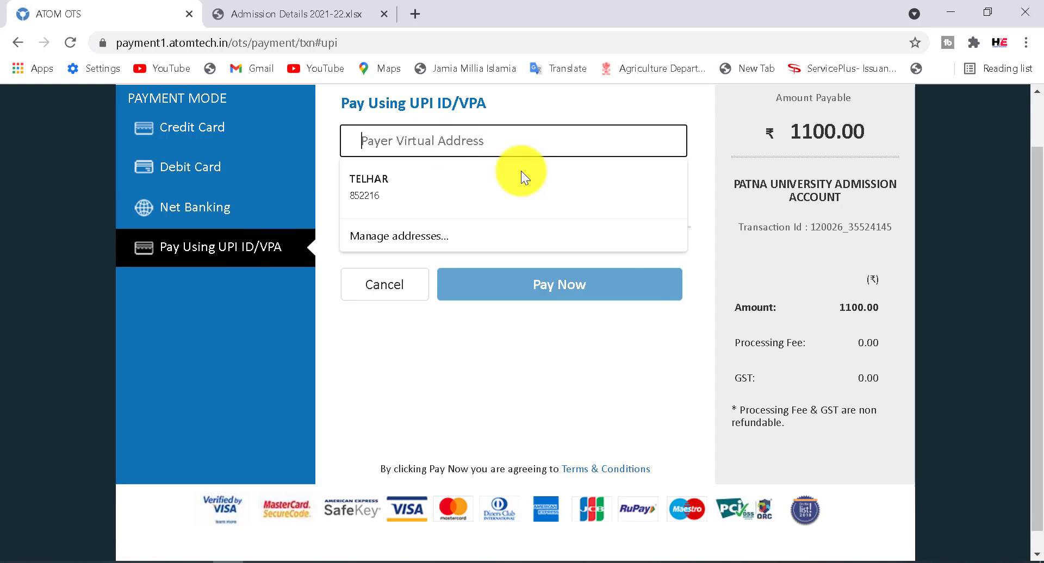
key("Escape")
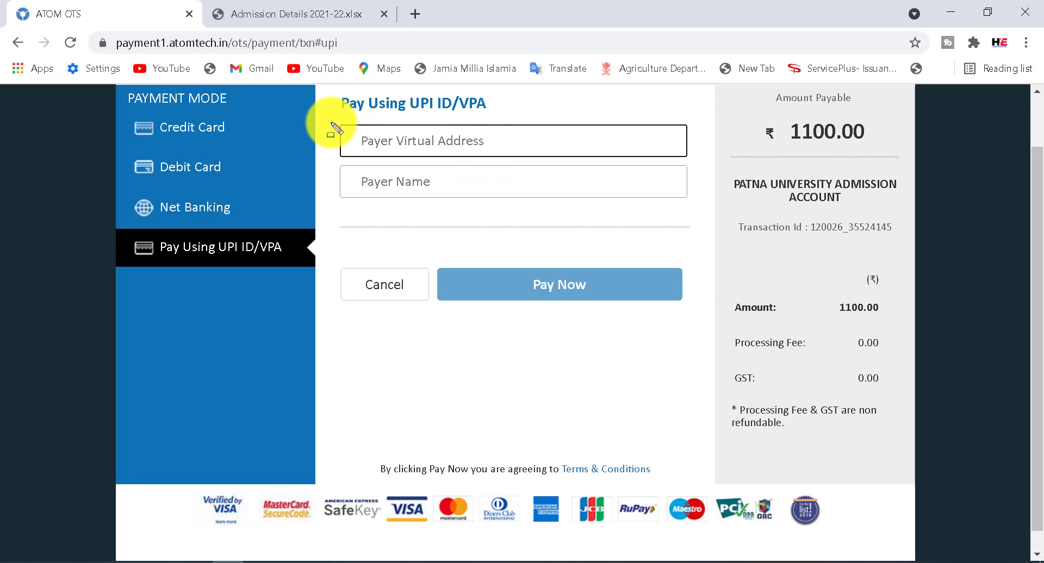
left_click_drag(333, 123, 523, 143)
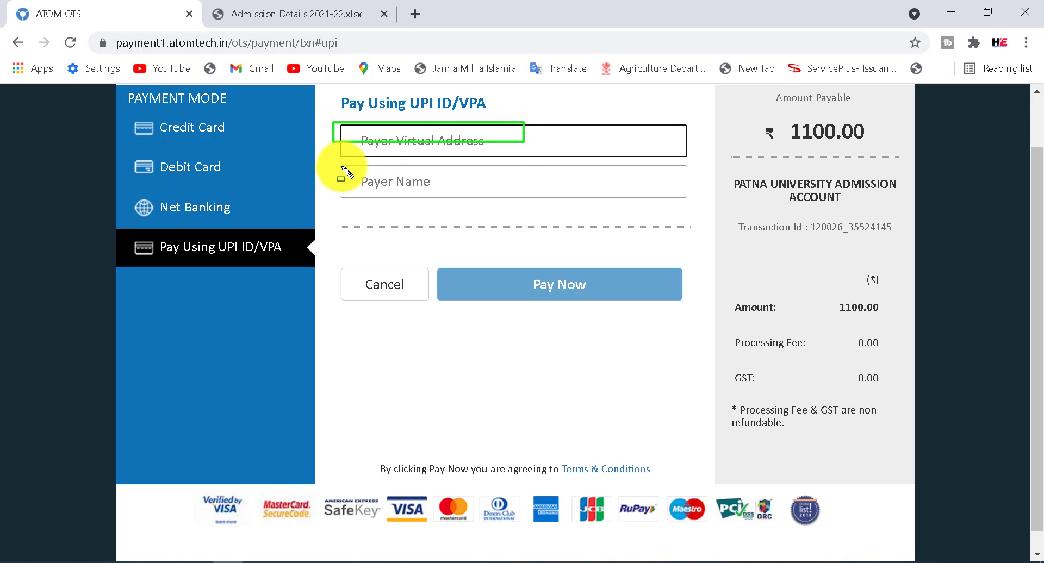
left_click_drag(341, 169, 516, 197)
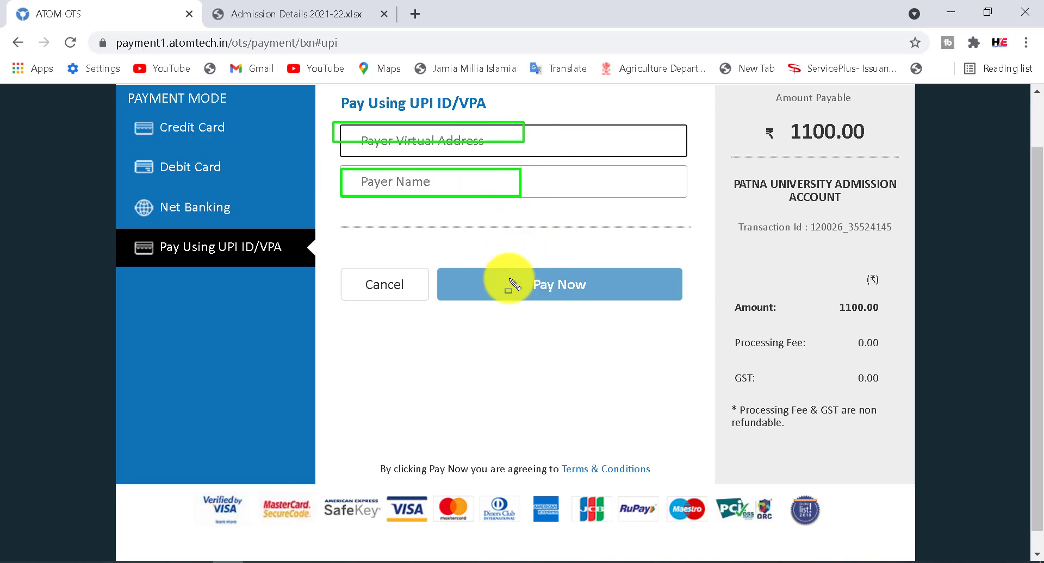
left_click_drag(502, 268, 624, 315)
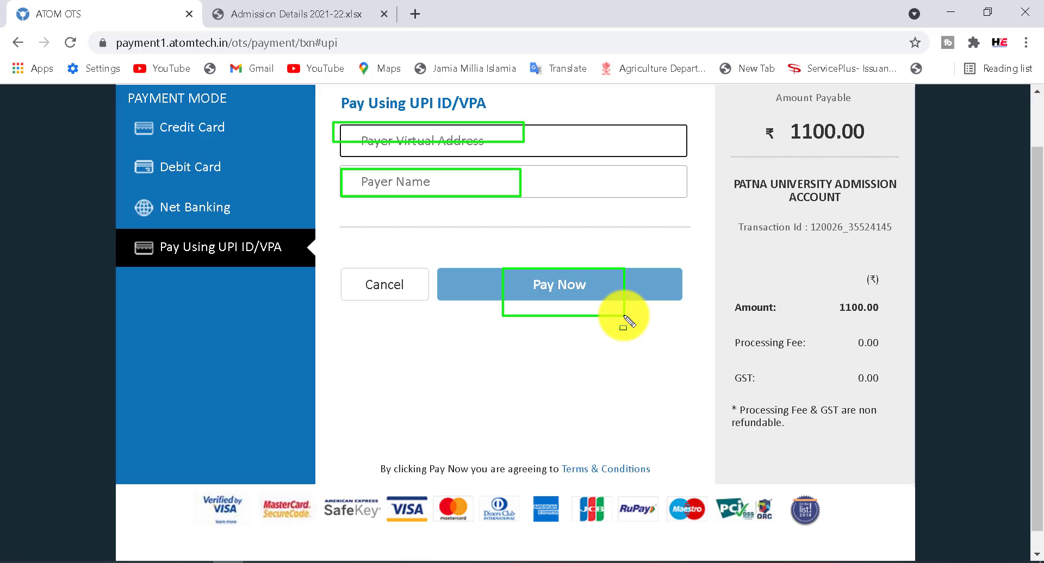
key("Escape")
Step: Cancel the UPI payment and leave the payment gateway
left_click_drag(1037, 329, 1031, 272)
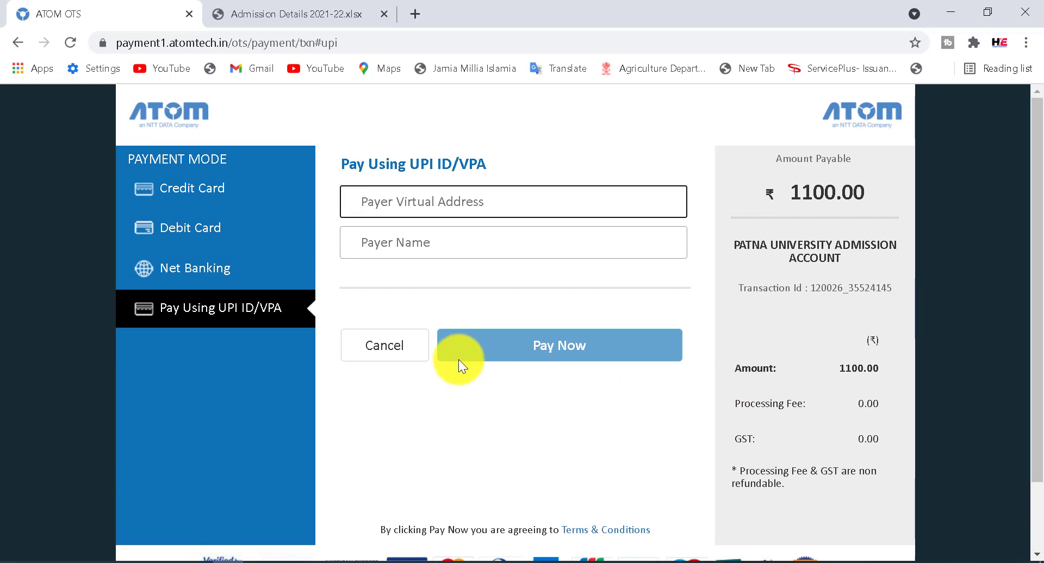
left_click(399, 357)
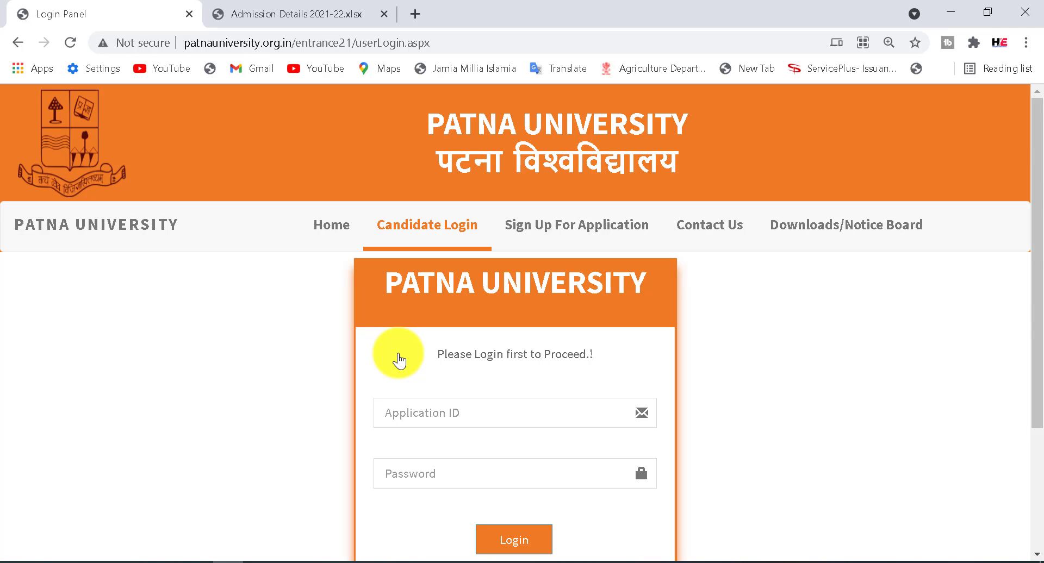